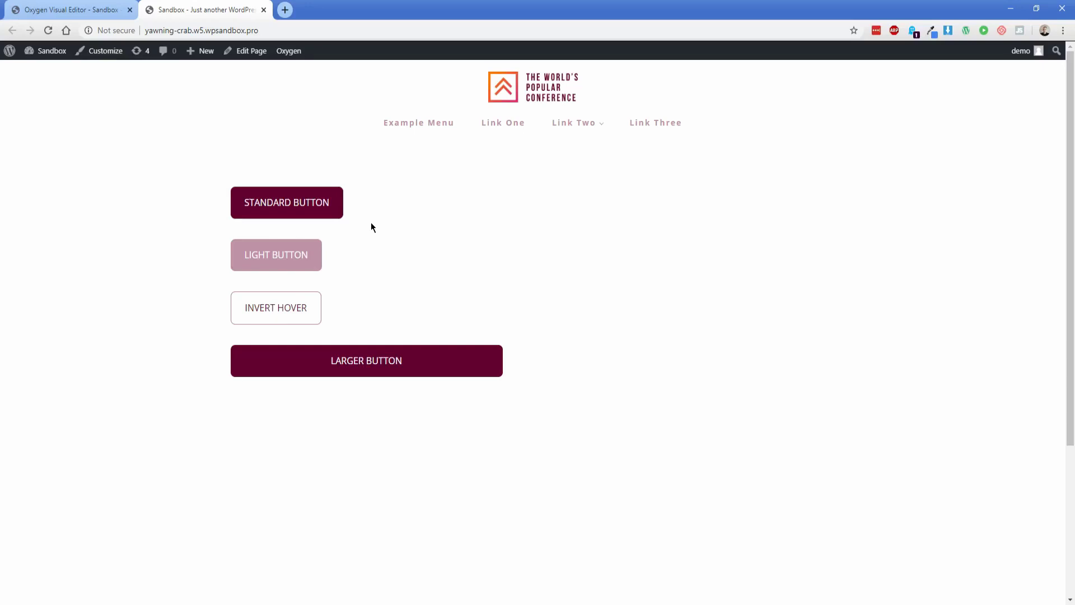
- Switch from the live site to the Oxygen Visual Editor tab showing the empty page
key("ctrl+shift+Tab")
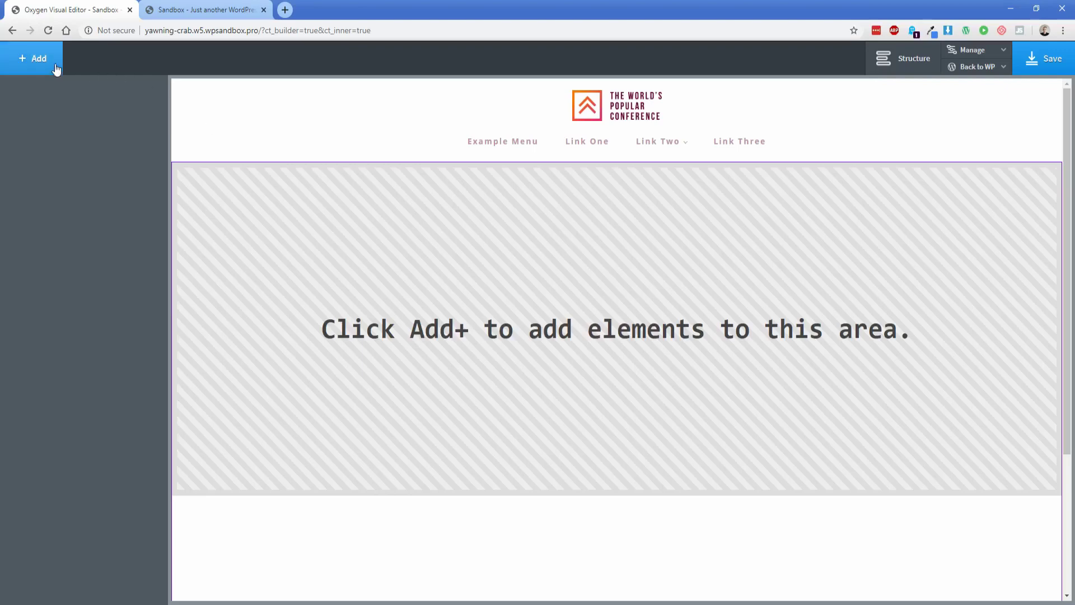
- Add a Section to the empty page and place a Text Link inside it
left_click(34, 58)
left_click(56, 170)
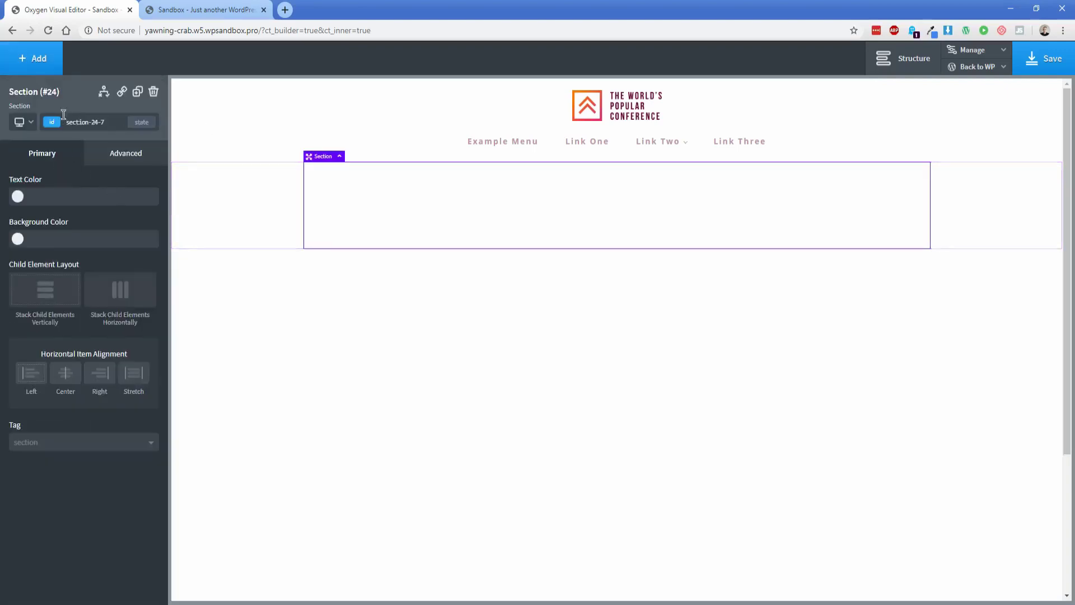
left_click(41, 71)
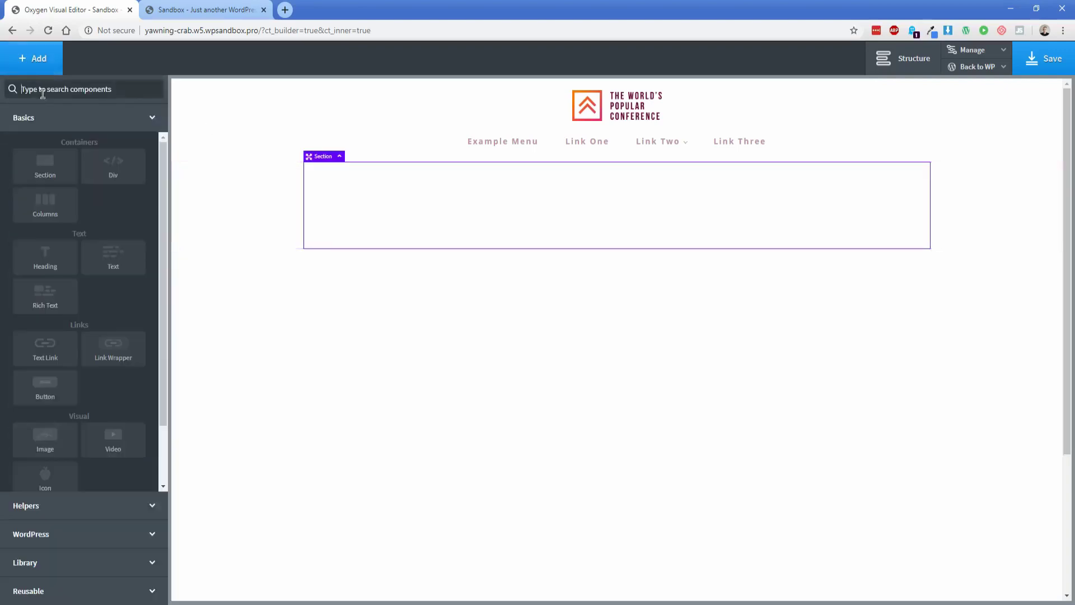
left_click(56, 354)
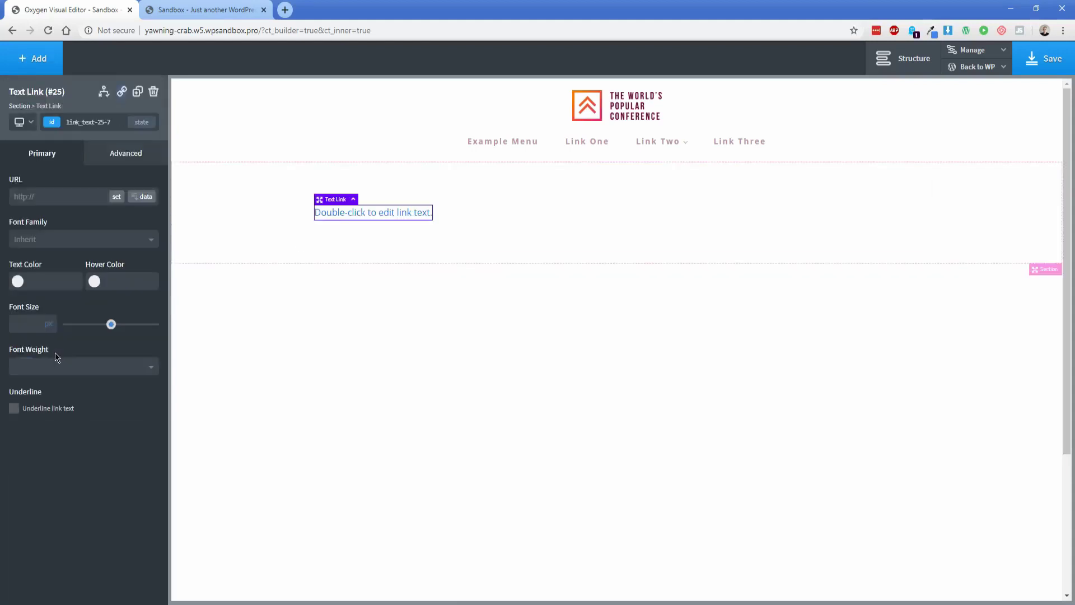
left_click(52, 124)
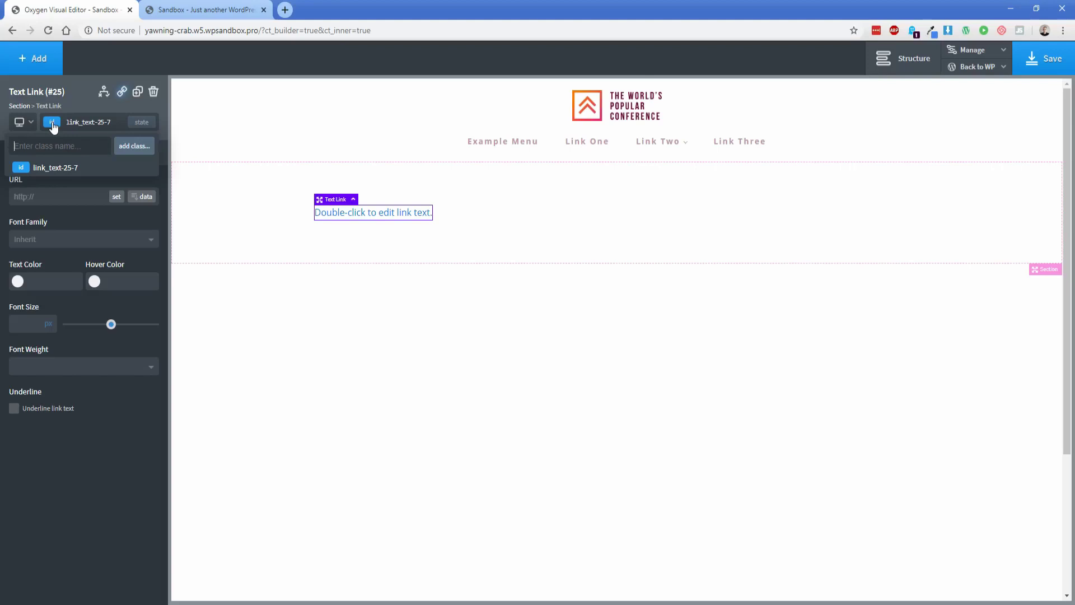
- Create a class named 'button' and attach it to the Text Link
type("button")
key("Return")
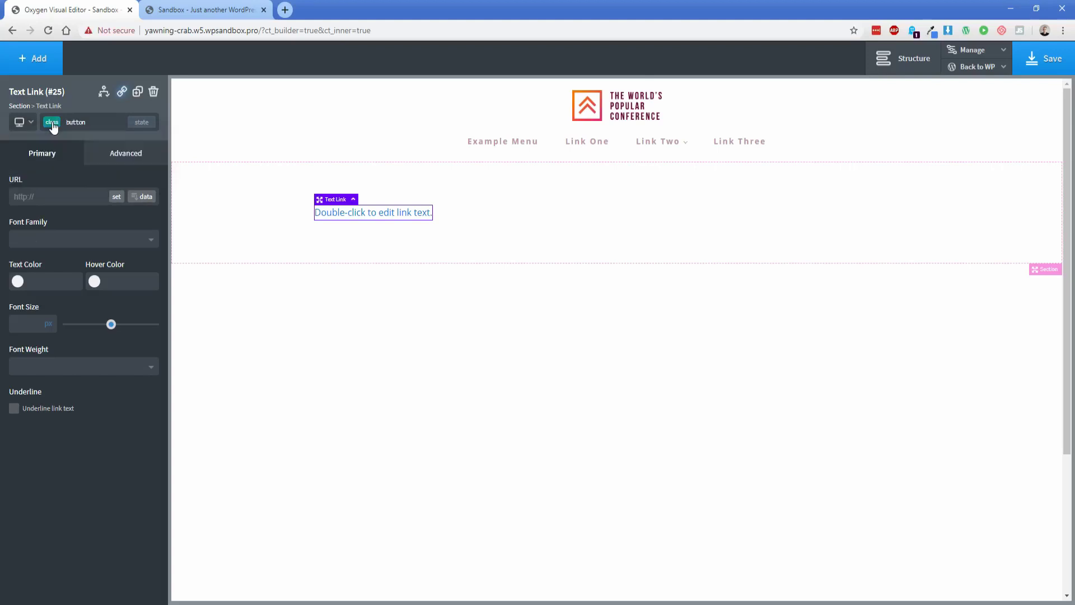
left_click(53, 126)
left_click(105, 161)
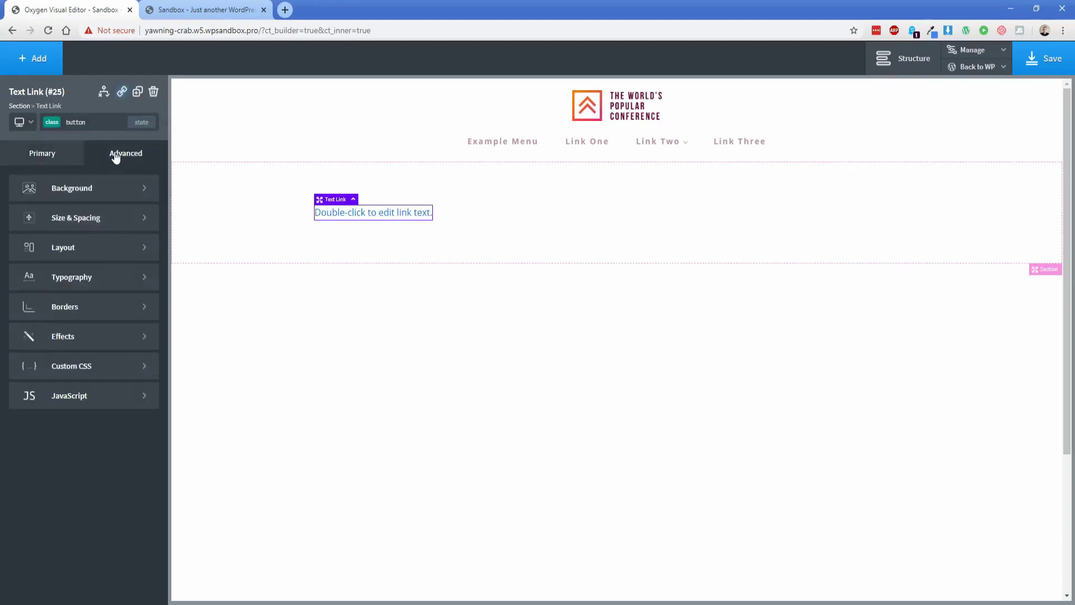
left_click(53, 163)
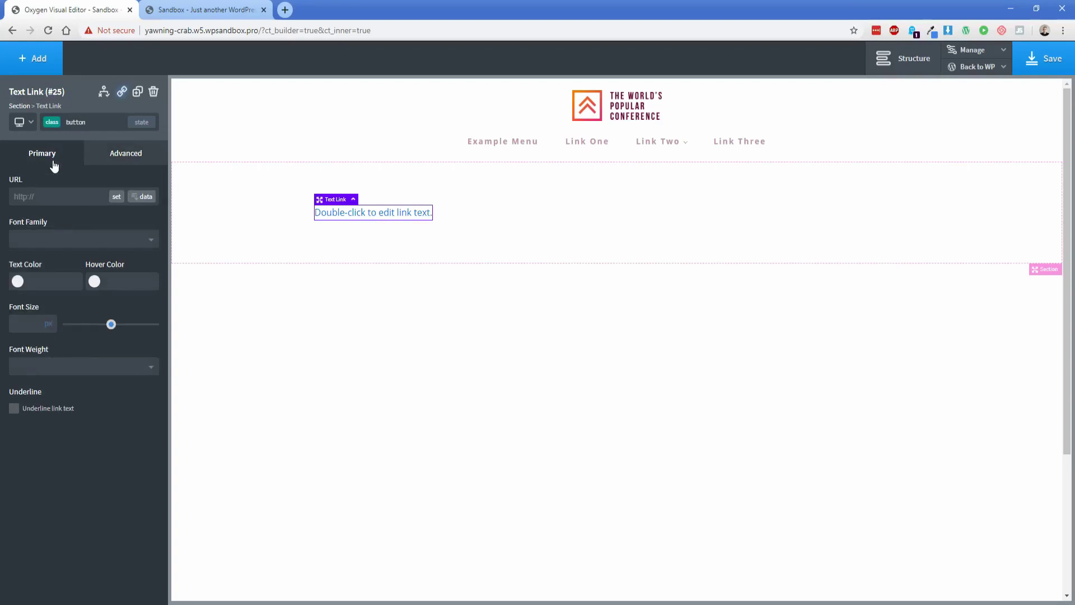
- Give the Text Link's own ID a 40 px bottom margin
mouse_move(50, 130)
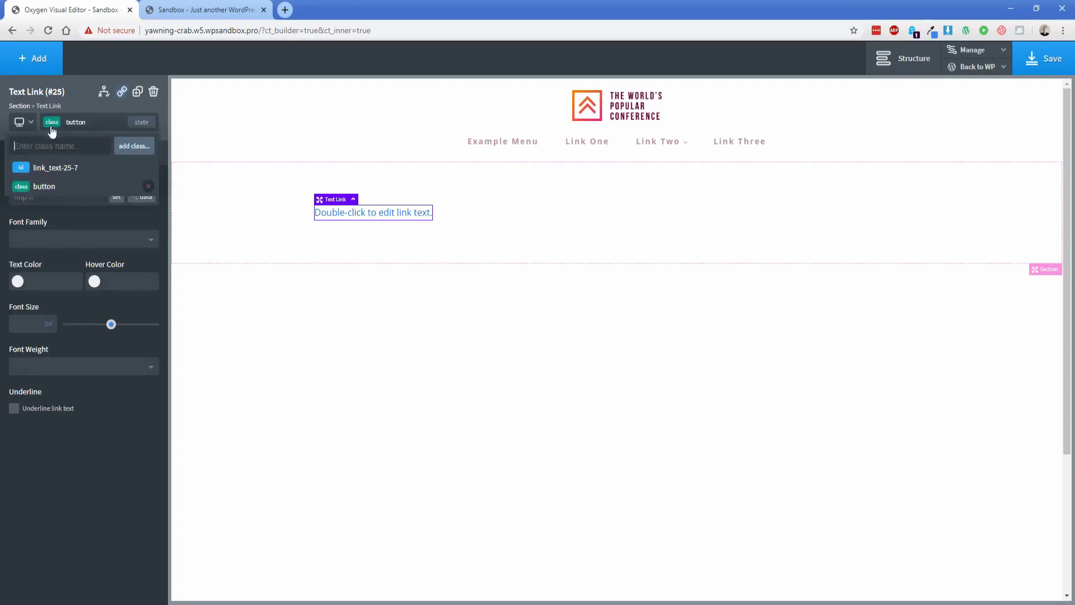
left_click(54, 169)
left_click(119, 154)
left_click(108, 217)
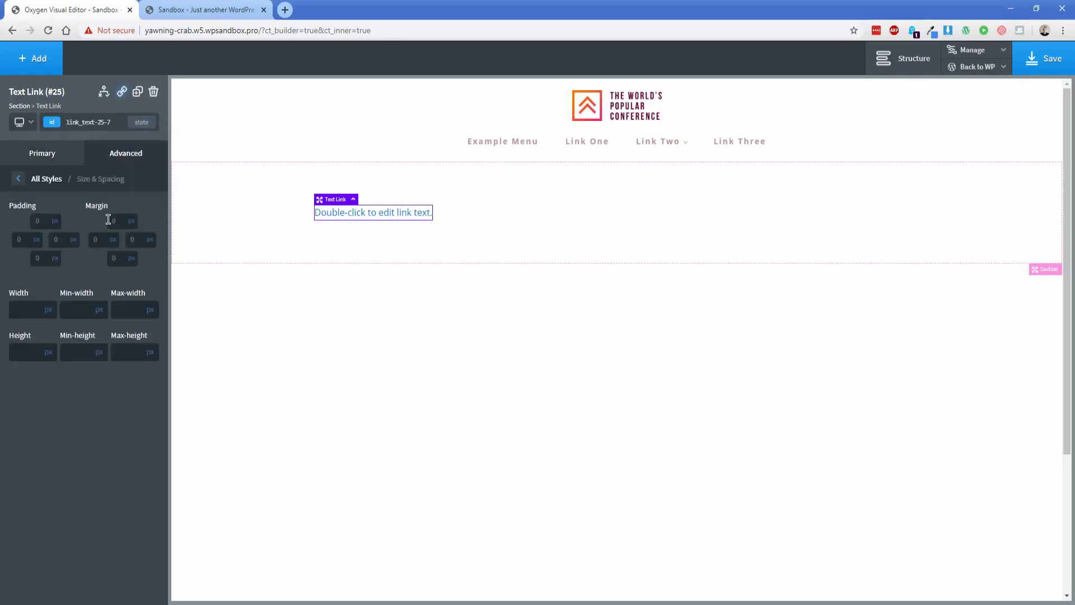
left_click(118, 258)
type("40")
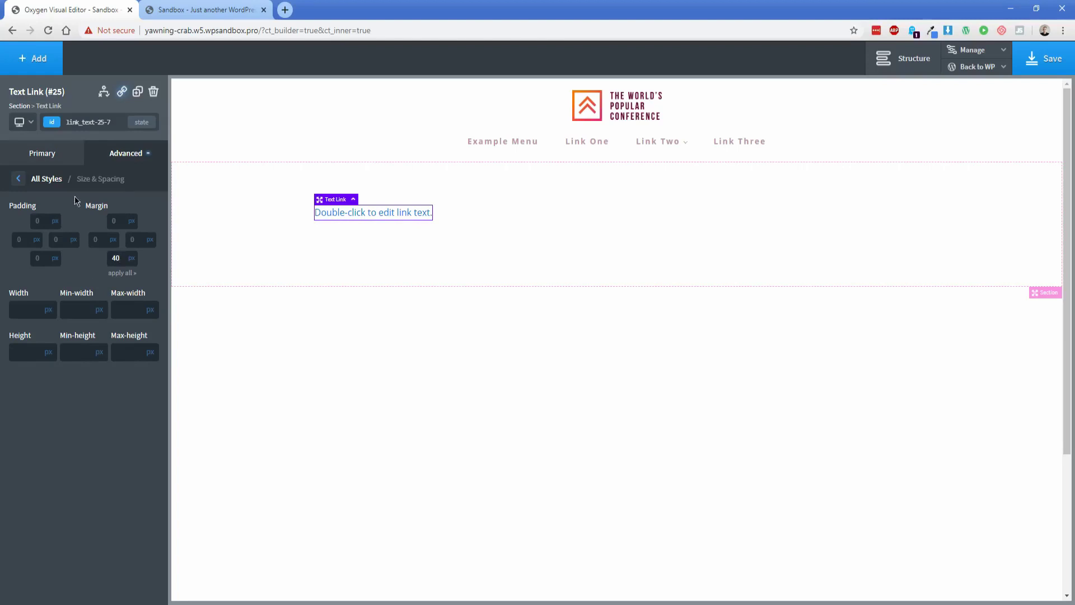
left_click(47, 126)
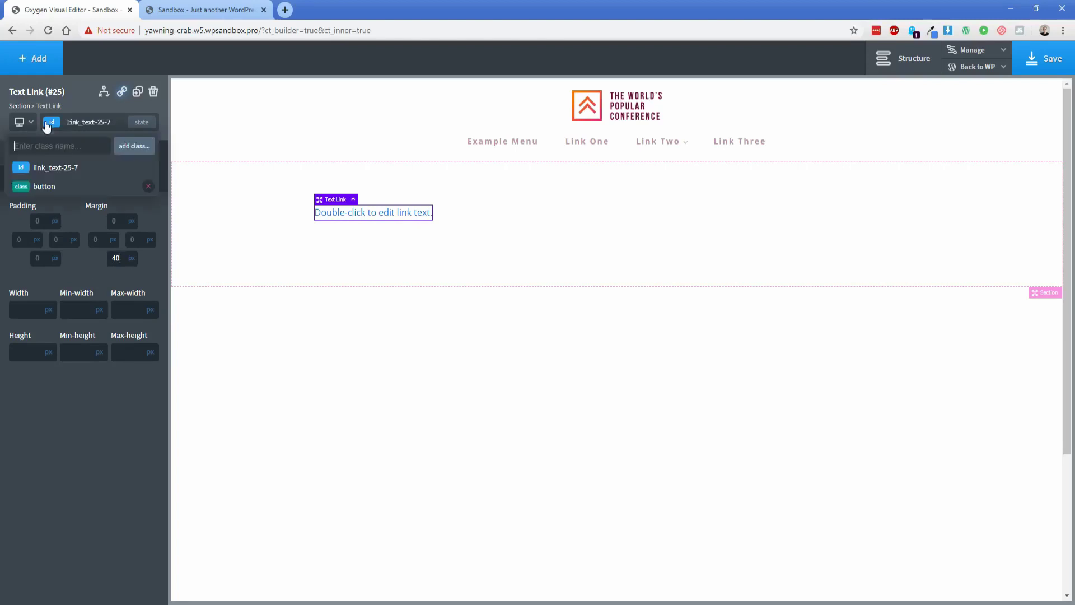
- Give the button class 15 px top/bottom and 30 px left/right padding
left_click(38, 168)
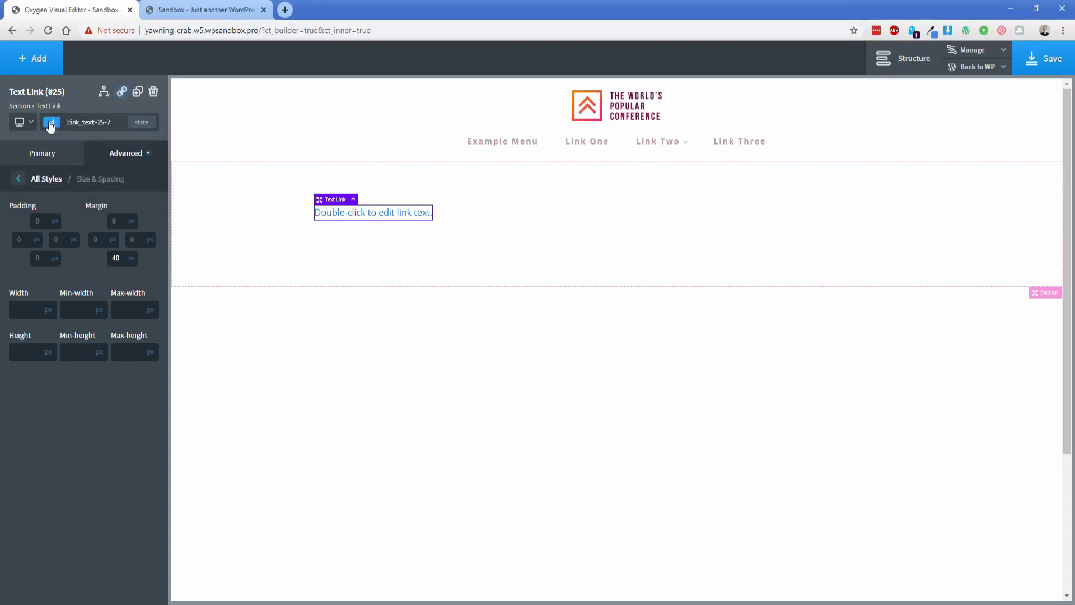
left_click_drag(120, 258, 106, 261)
left_click(51, 122)
left_click(42, 186)
left_click(41, 222)
type("15")
left_click(40, 258)
type("15")
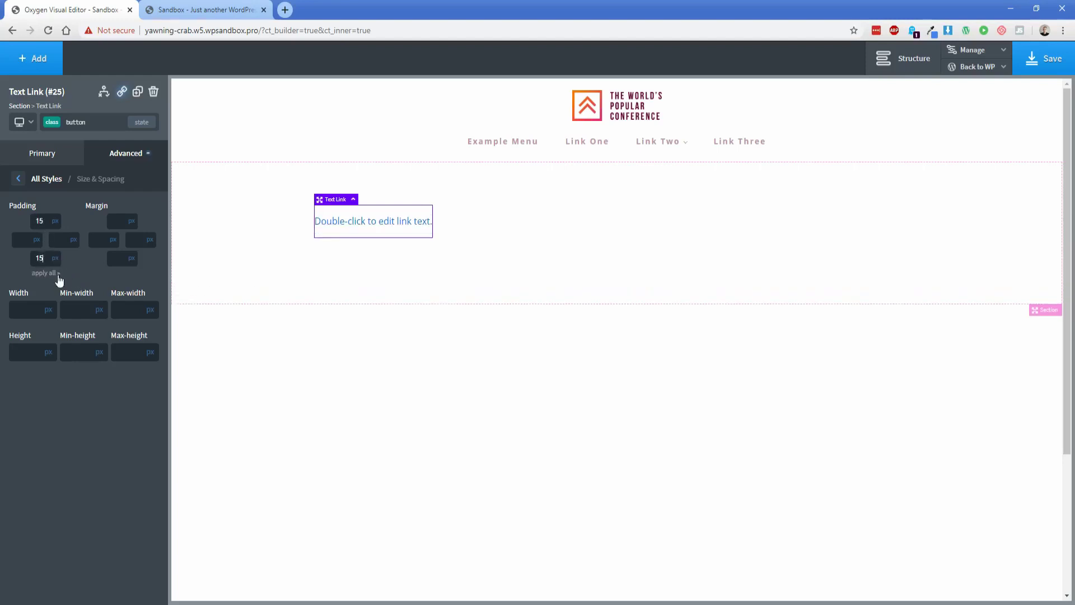
left_click(20, 241)
type("30")
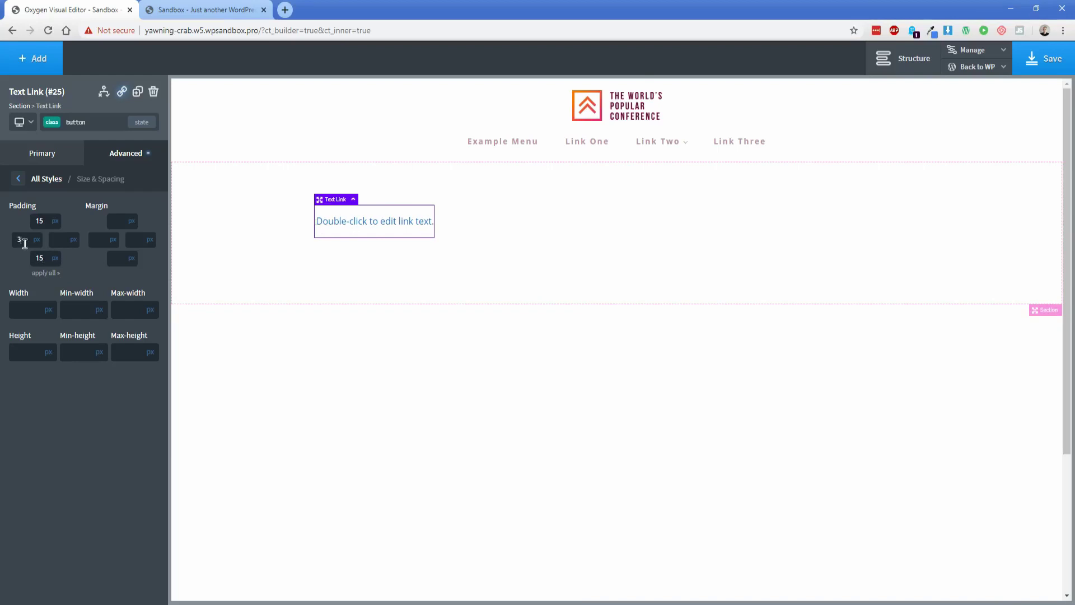
left_click(59, 241)
type("30")
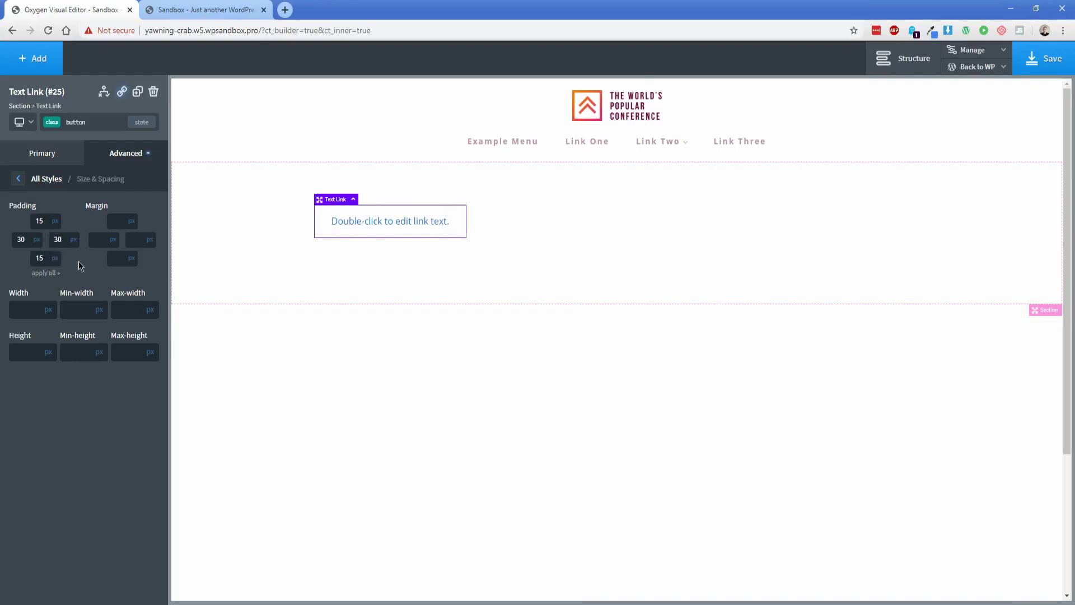
- Set the button class background colour to Tyrian Purple
left_click(113, 161)
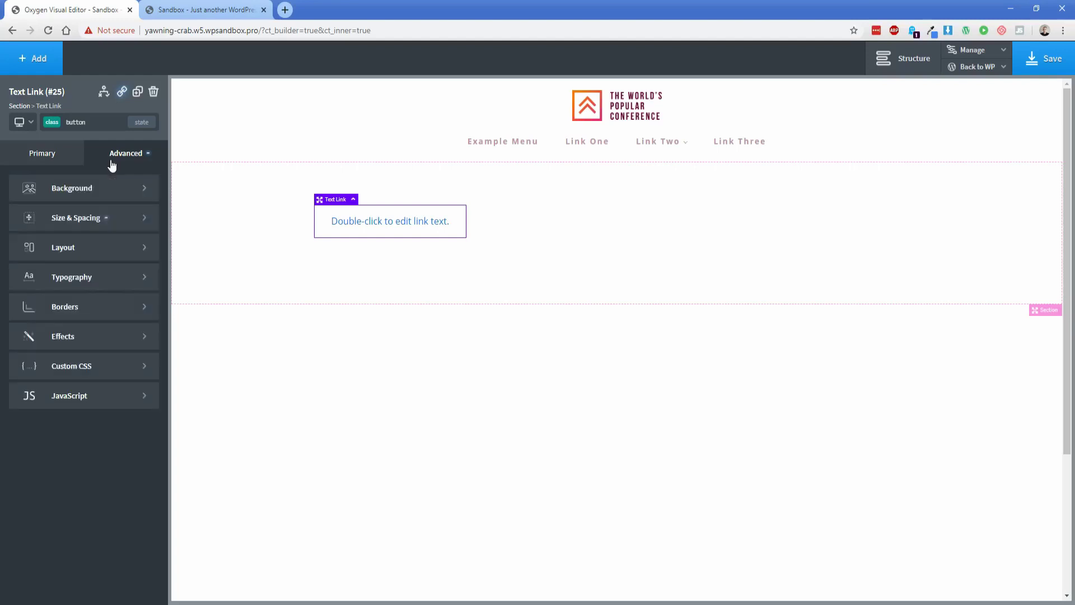
left_click(71, 191)
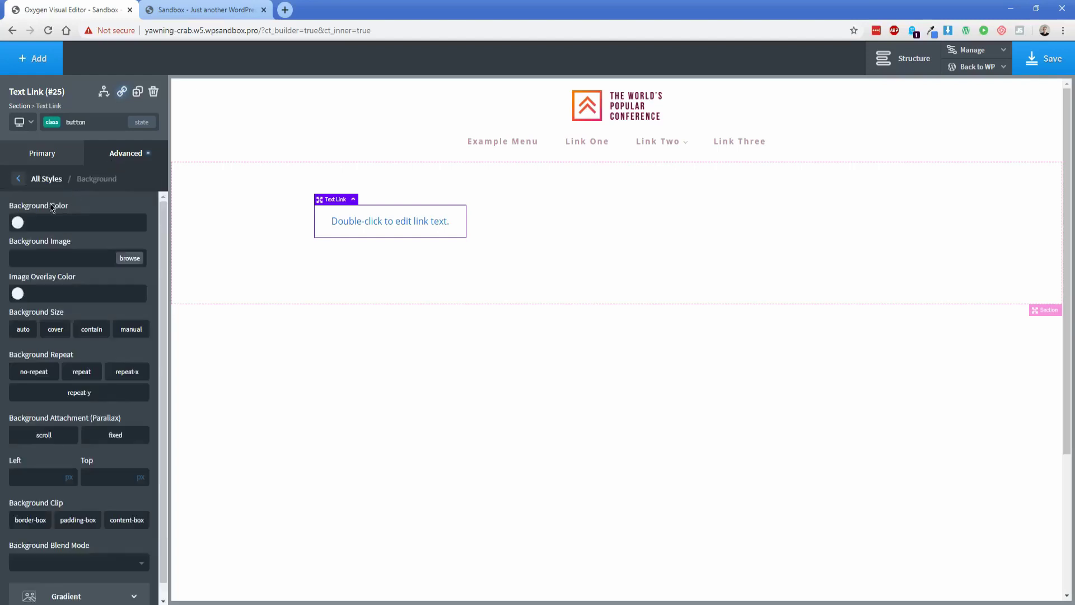
left_click(18, 223)
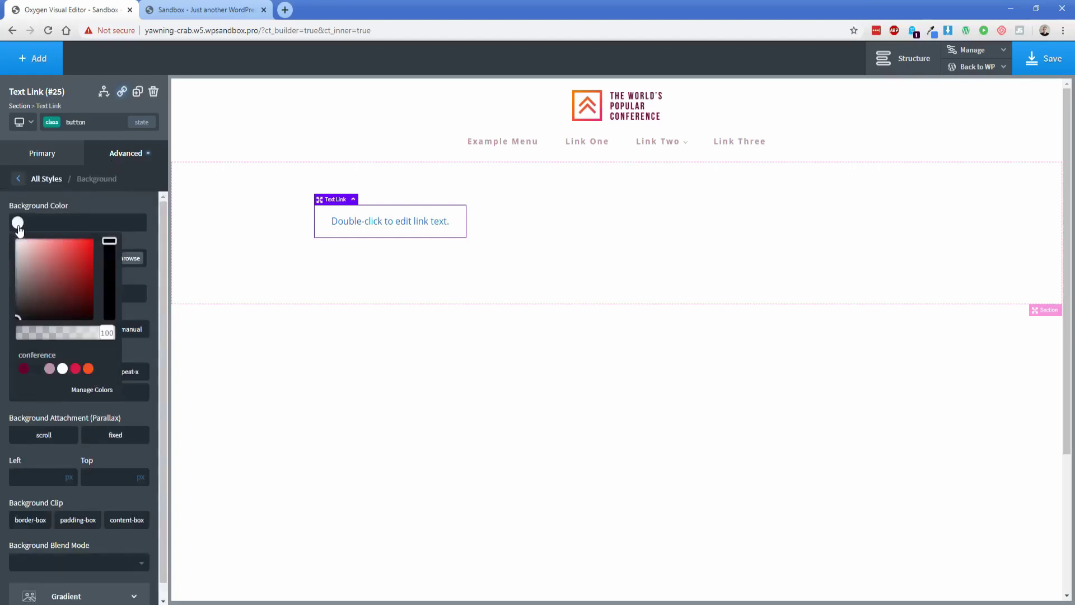
left_click(23, 369)
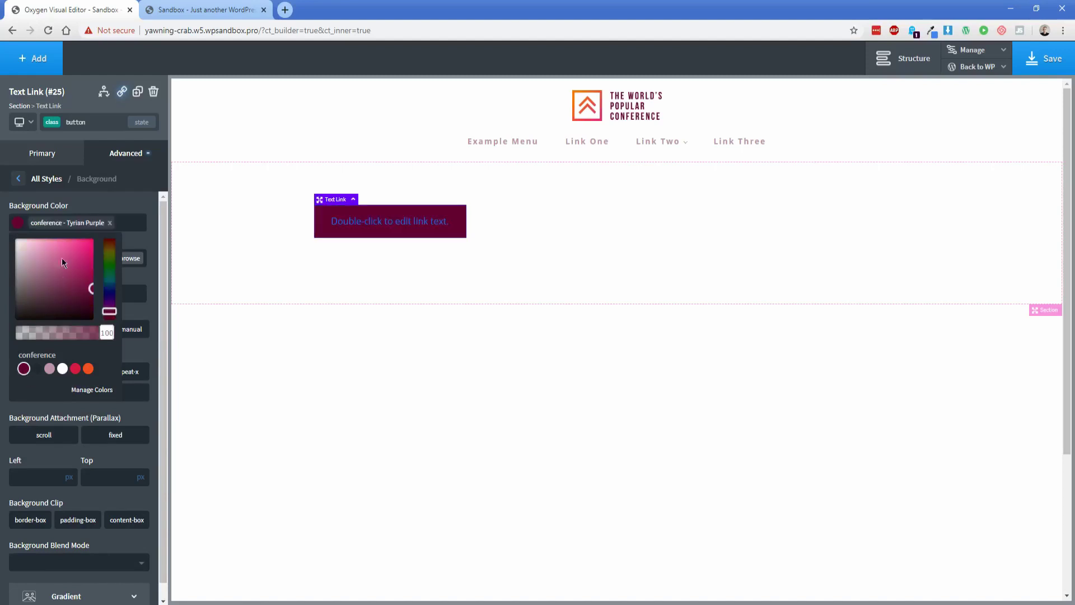
left_click(86, 196)
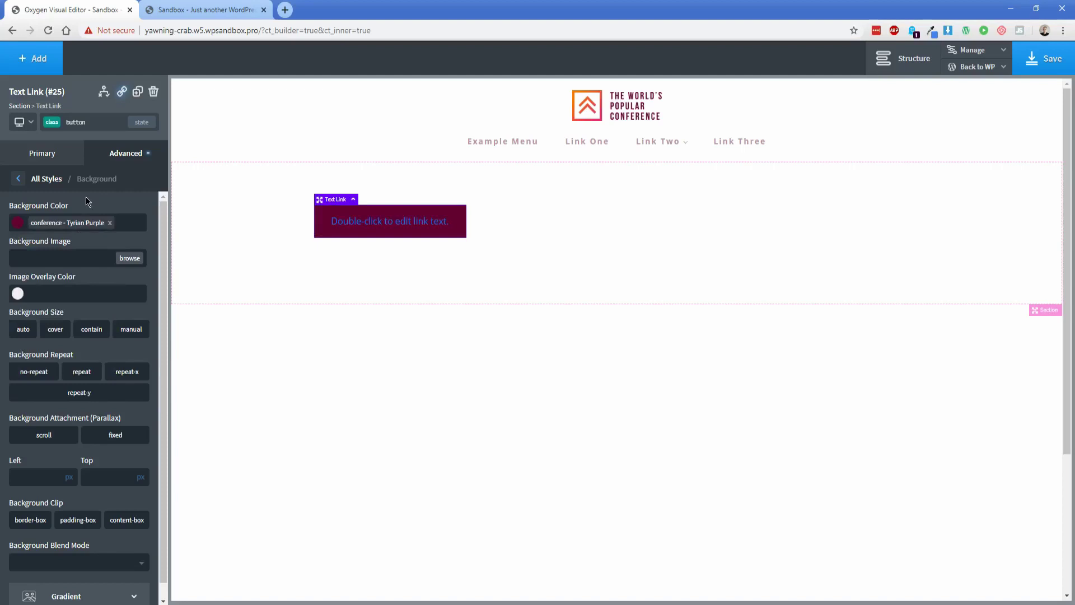
- Make the button class text white, uppercase and 18 px
left_click(113, 160)
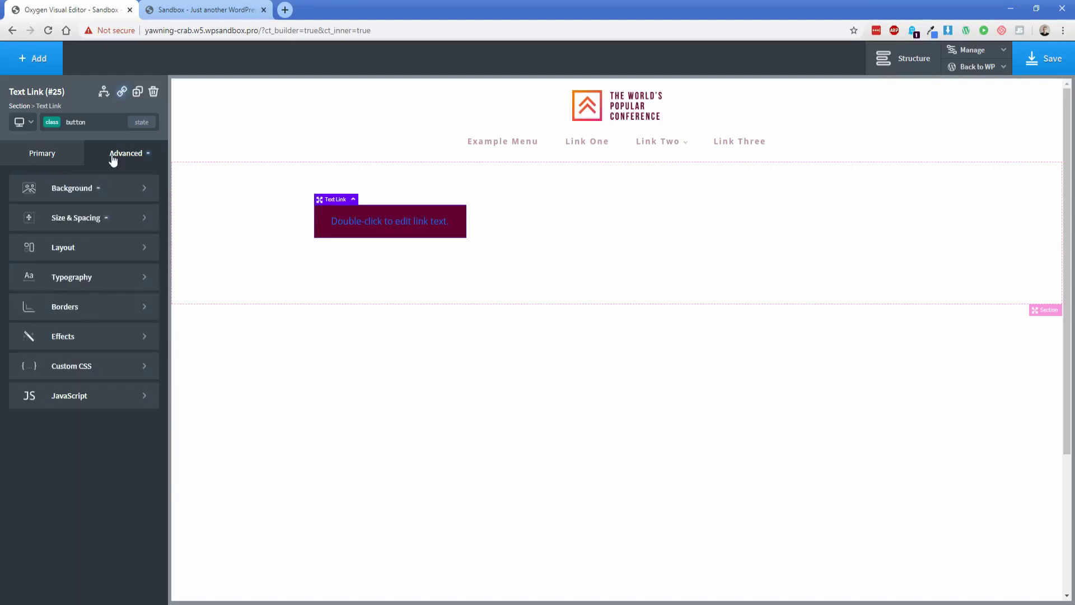
left_click(93, 280)
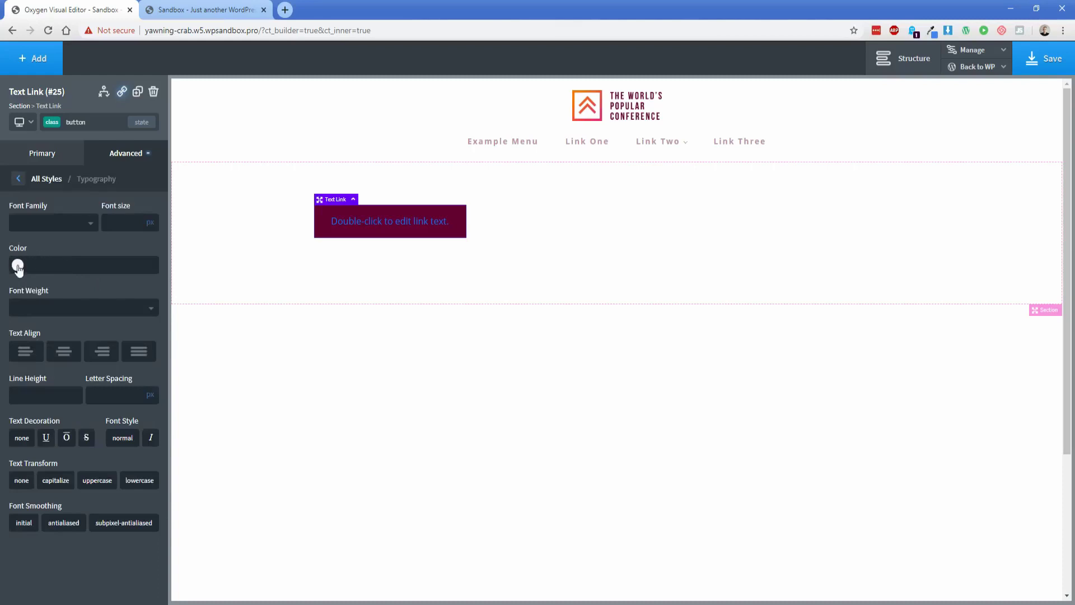
left_click(17, 268)
left_click(35, 411)
left_click(62, 254)
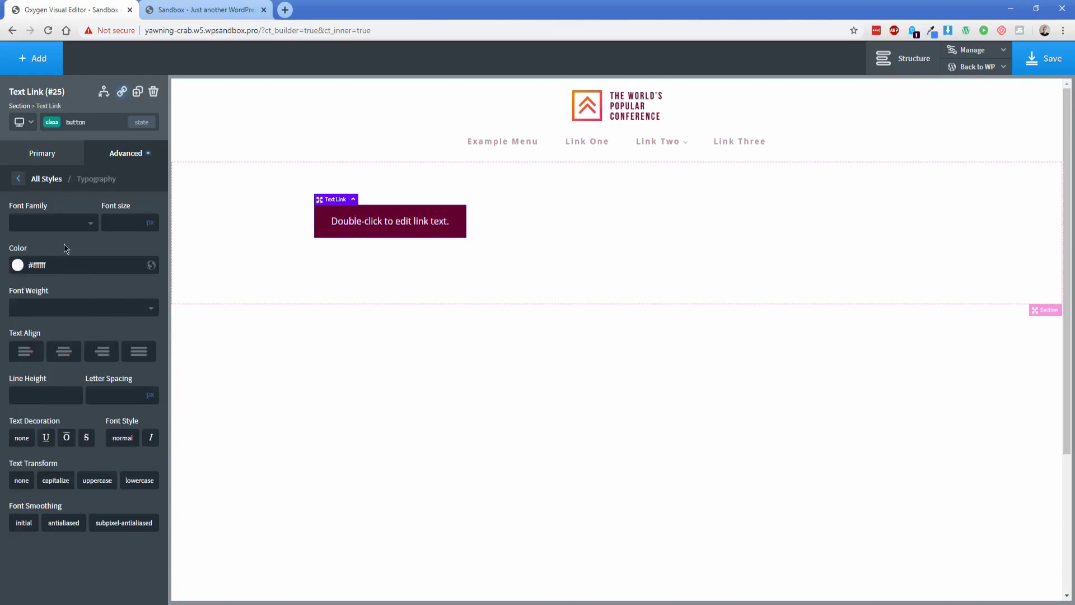
left_click(95, 485)
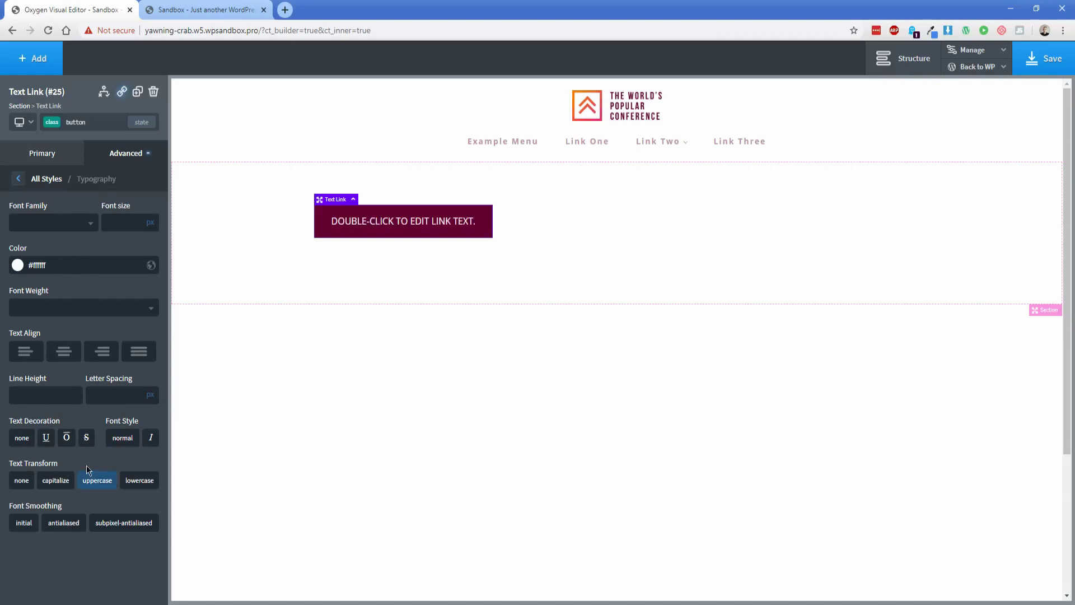
left_click(58, 481)
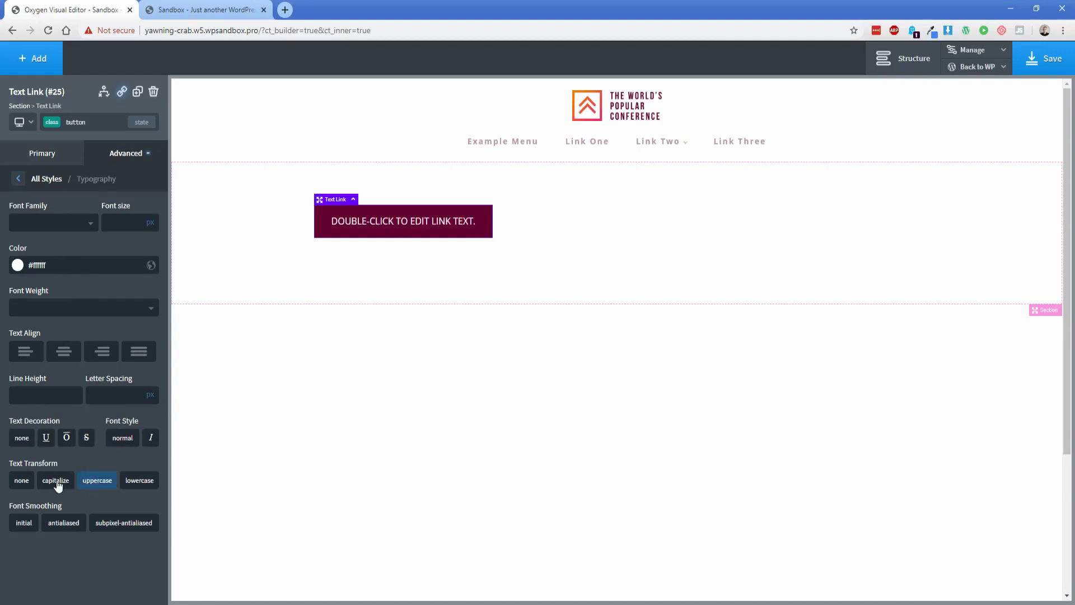
left_click(93, 485)
left_click(112, 223)
type("18")
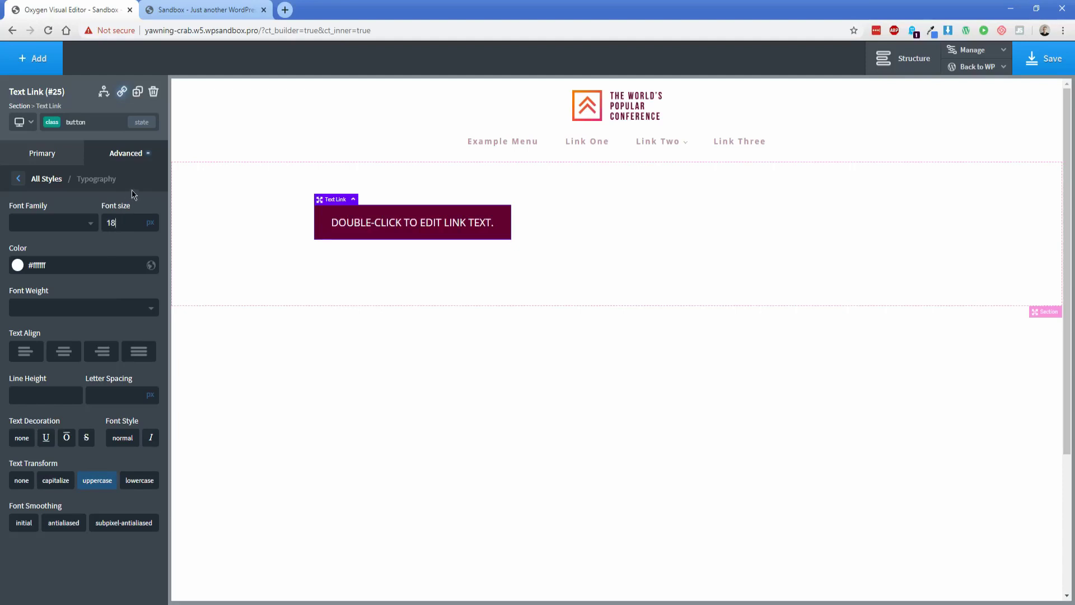
- Round the button class corners with an 8 px border radius
left_click(132, 163)
left_click(91, 308)
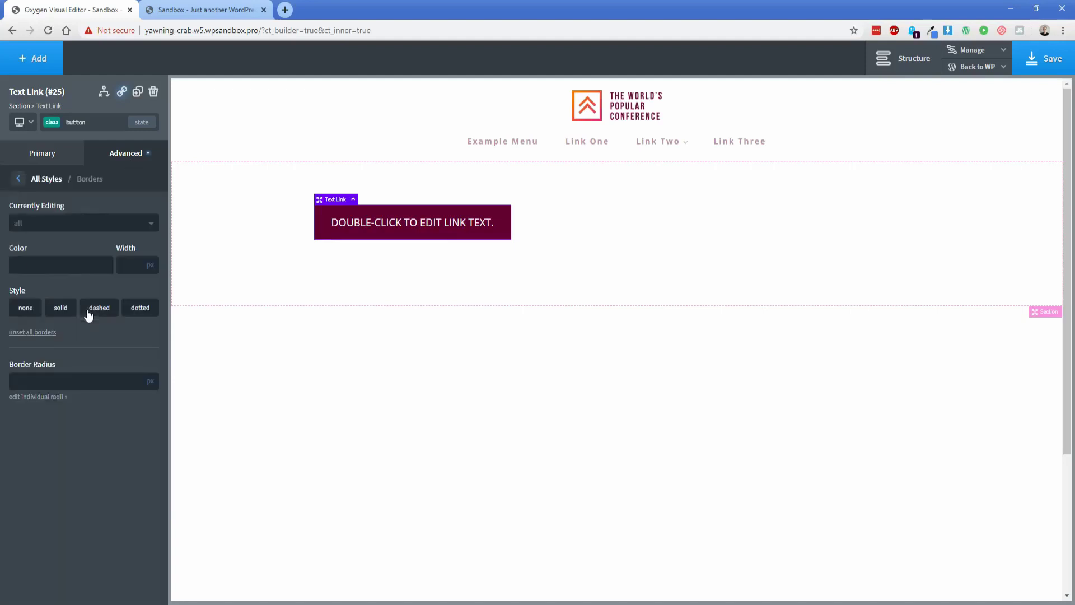
type("8")
- Add a 0.2 s ease-in-out transition to the button class
left_click(119, 162)
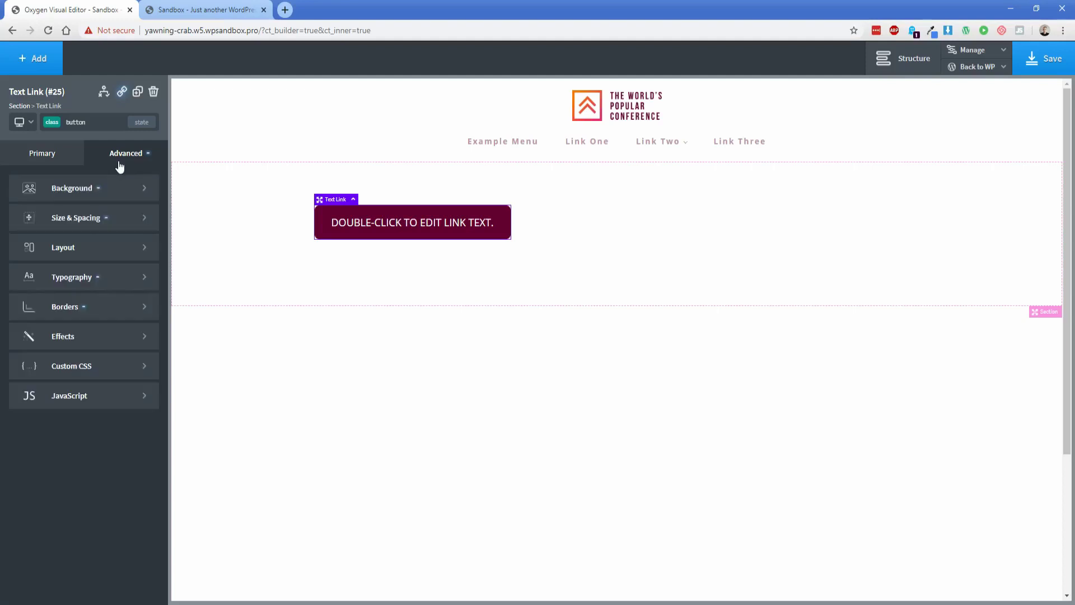
left_click(75, 343)
left_click(80, 286)
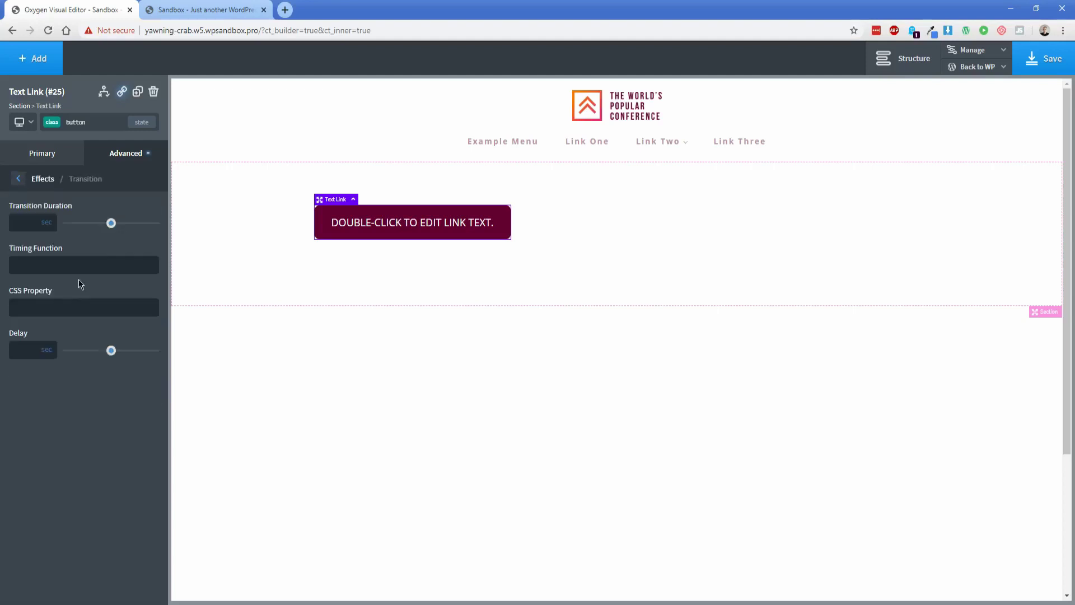
left_click_drag(110, 224, 84, 227)
left_click(82, 266)
type("ease-in-out")
key("Tab")
- Give the button class's :hover state a mostly transparent black box shadow
left_click(140, 122)
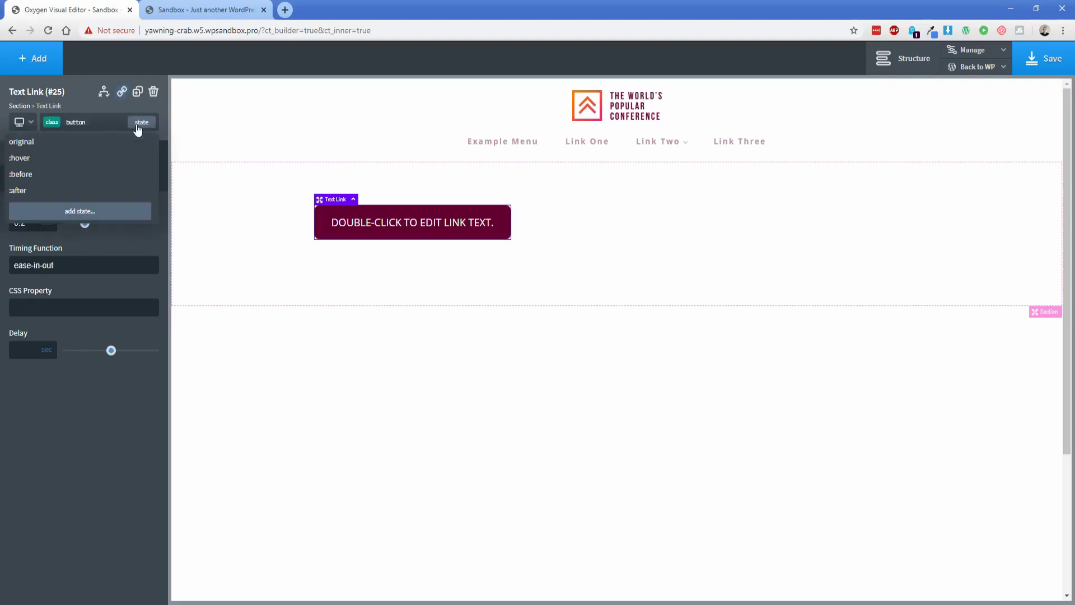
left_click(47, 163)
left_click(96, 156)
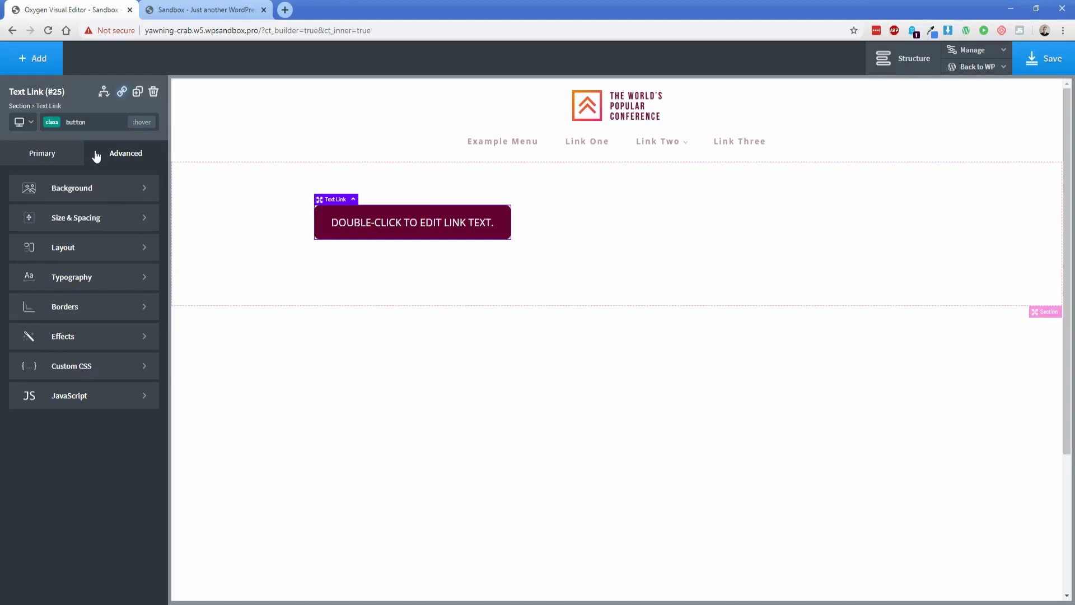
left_click(92, 337)
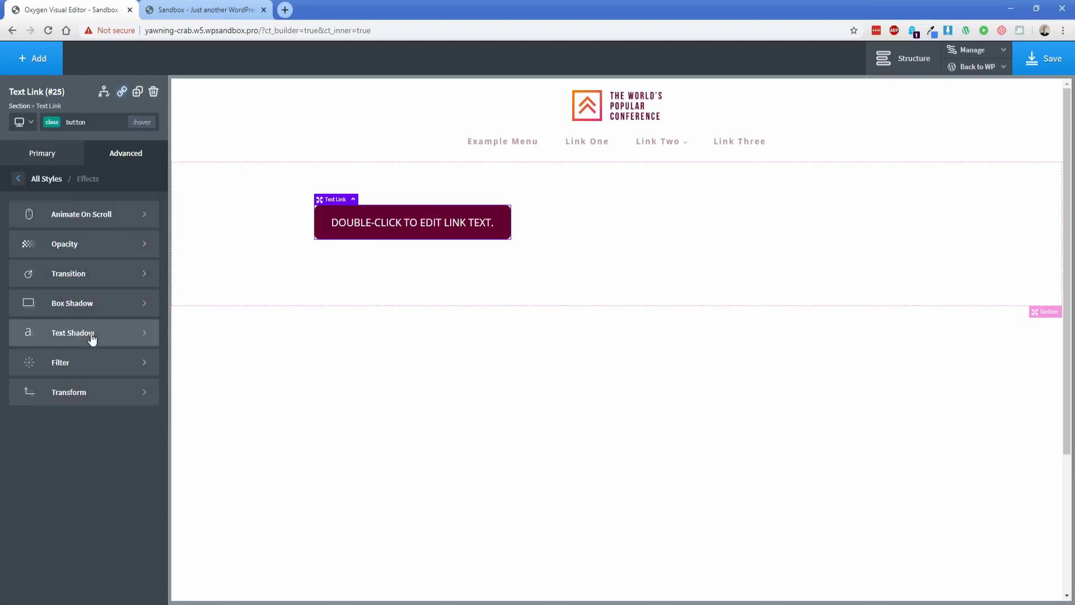
left_click(92, 311)
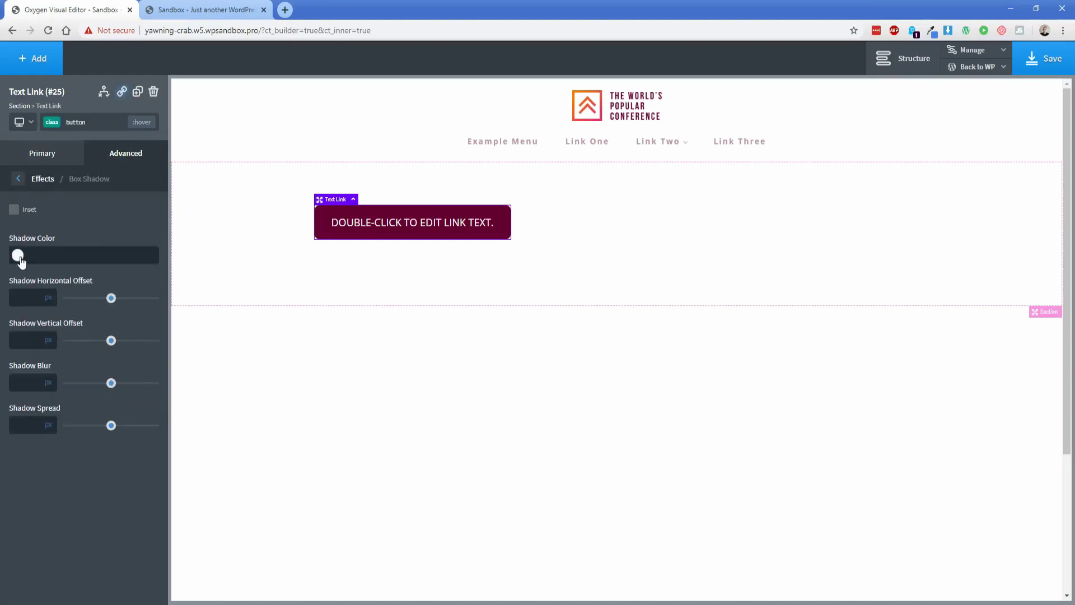
left_click(17, 255)
left_click(35, 365)
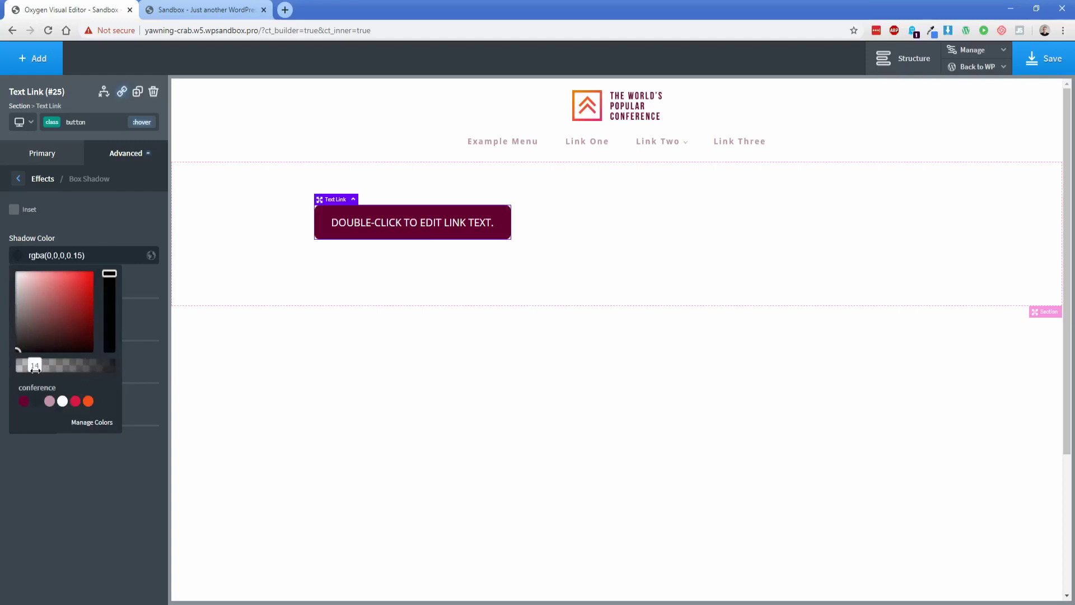
left_click(82, 230)
- Set the hover shadow offsets to 0 and 10 px with a 20 px blur
left_click(29, 302)
type("0")
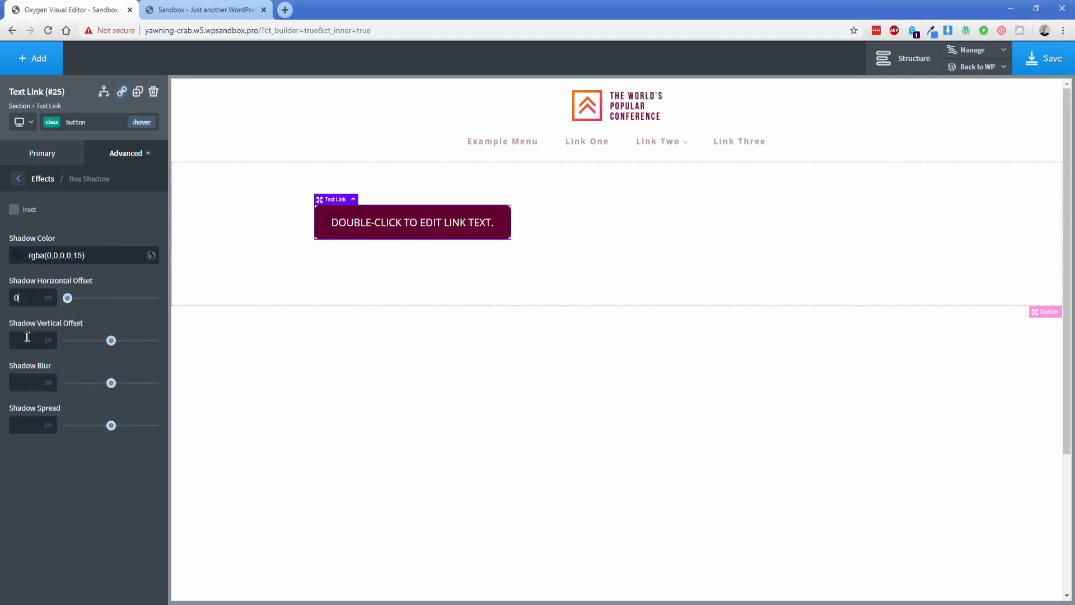
left_click(30, 342)
type("10")
left_click(24, 378)
type("20")
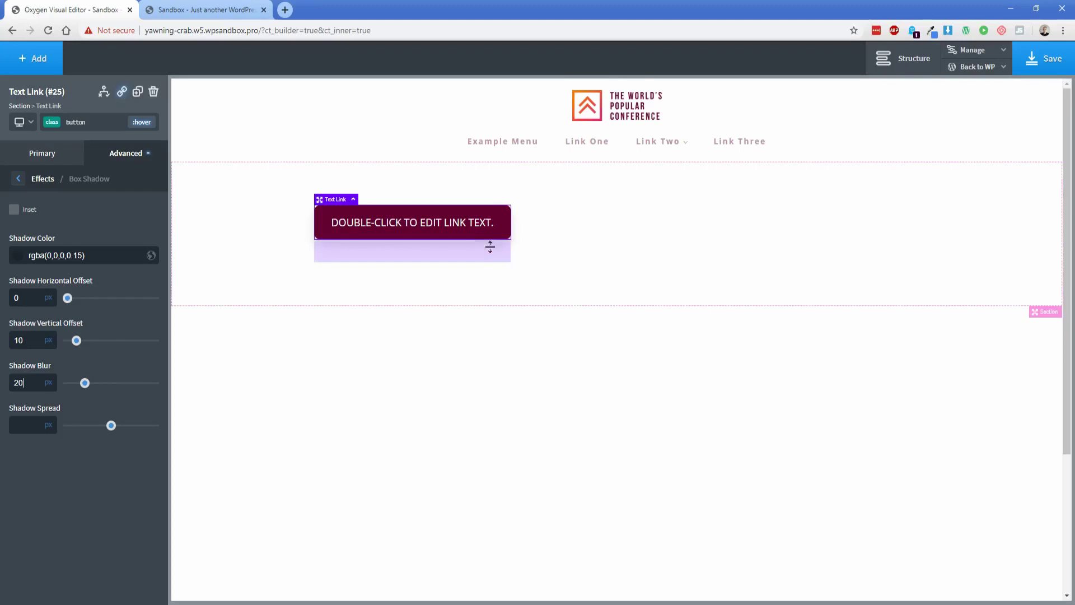
- Raise the shadow opacity to 40%, then return to the original state
left_click(40, 255)
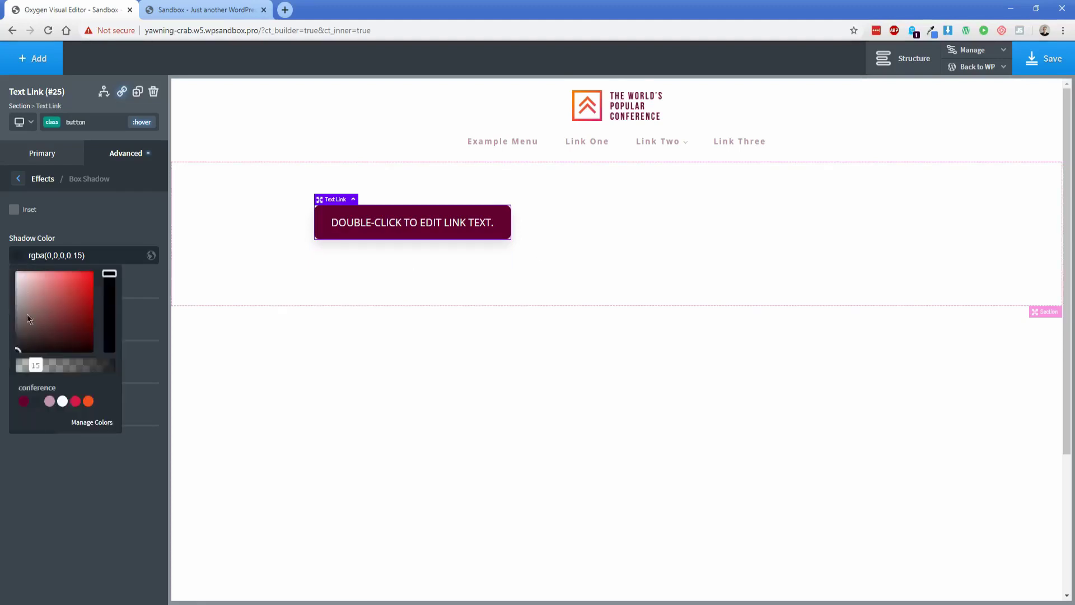
left_click_drag(30, 366, 56, 378)
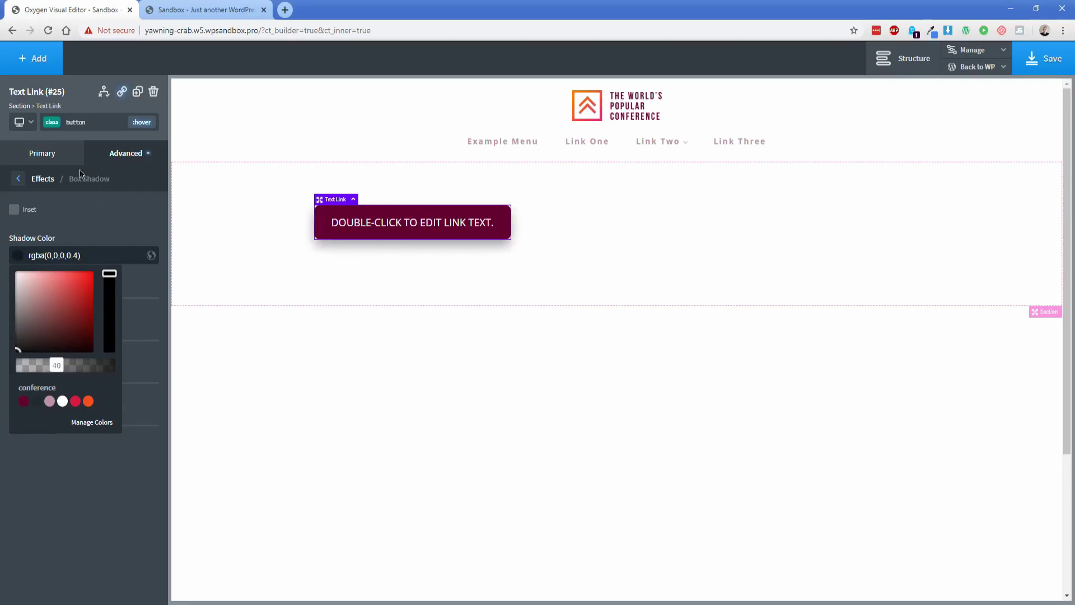
left_click(63, 160)
left_click(135, 124)
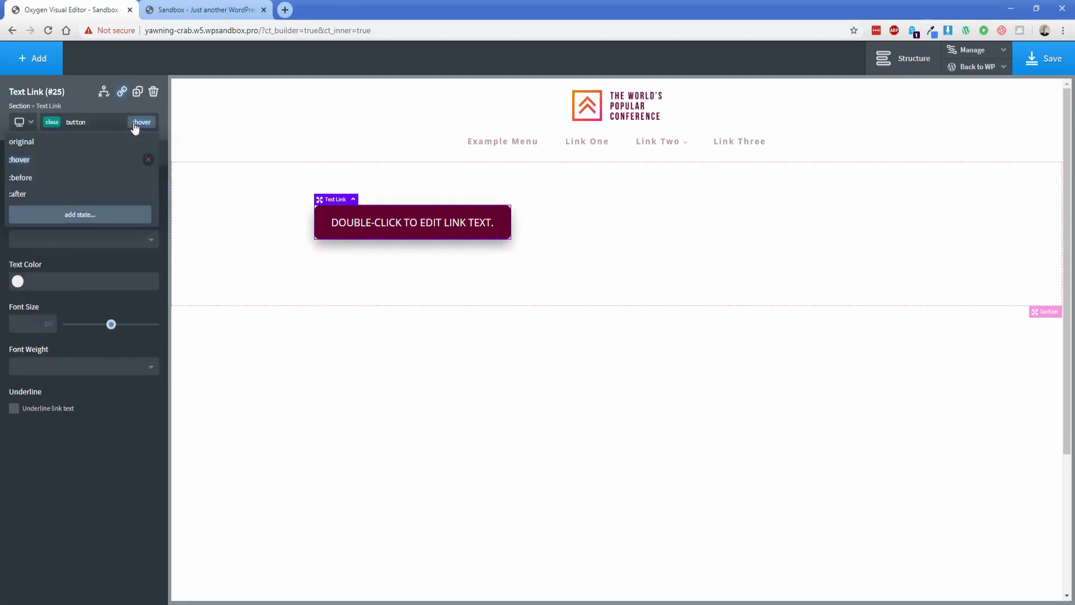
left_click(46, 146)
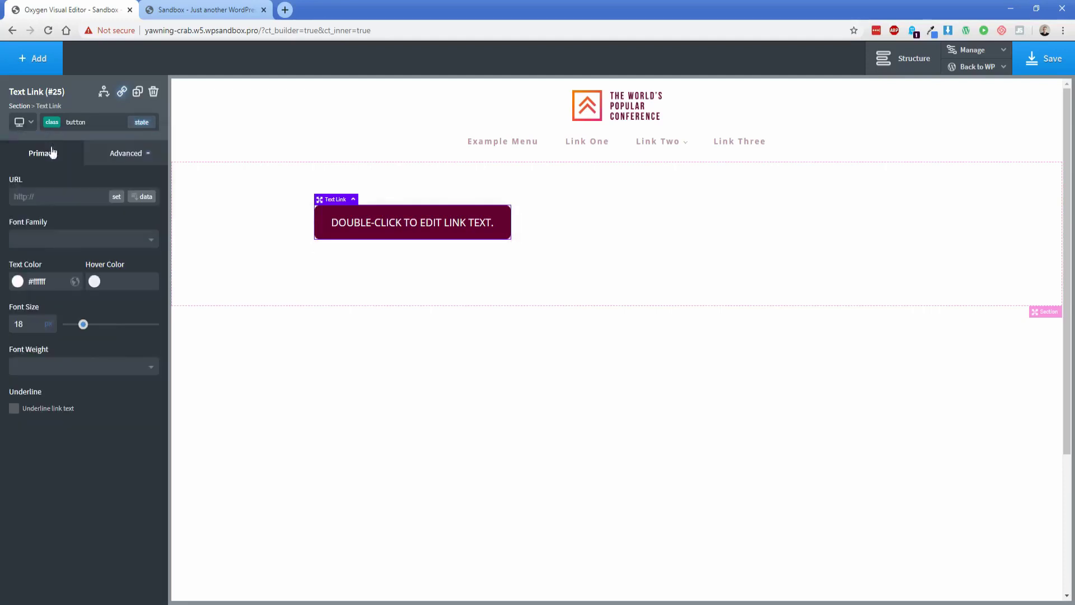
left_click(254, 247)
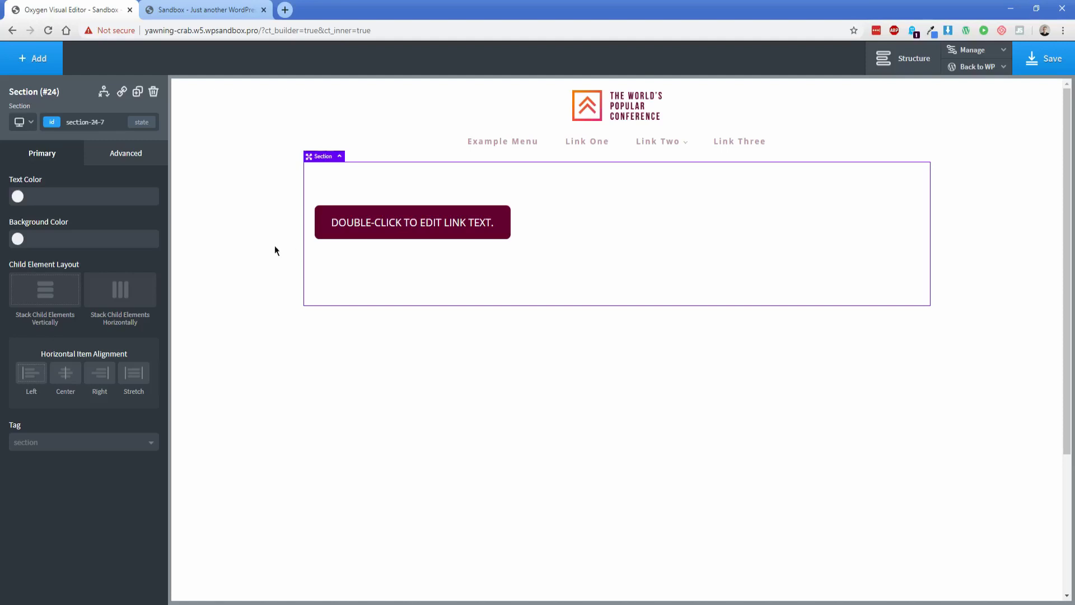
- Add a second Text Link below the first and apply the 'button' class
left_click(40, 62)
left_click(40, 351)
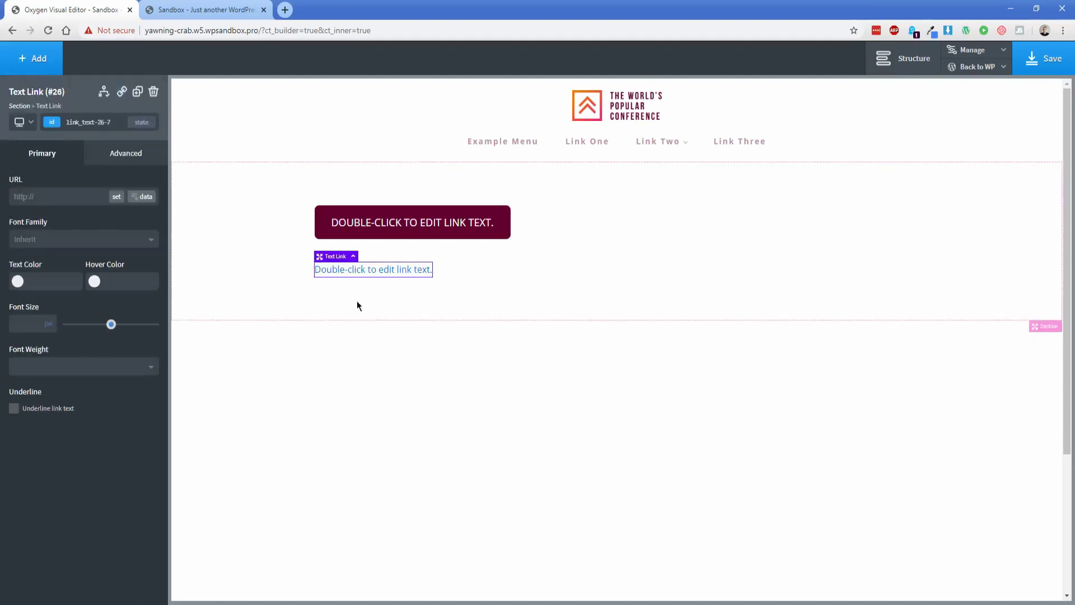
left_click(52, 122)
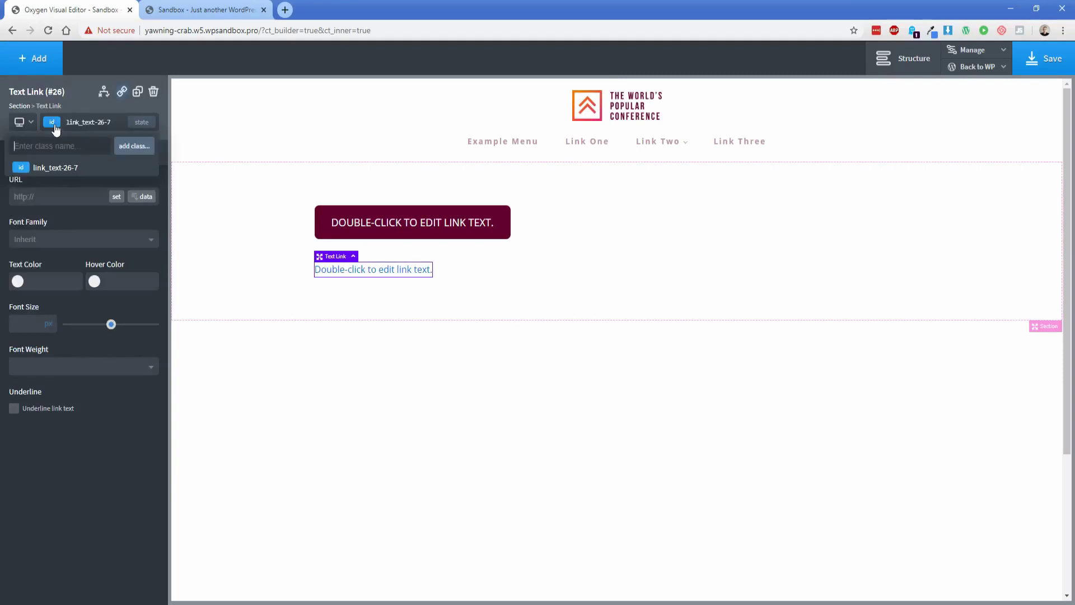
type("button")
key("Return")
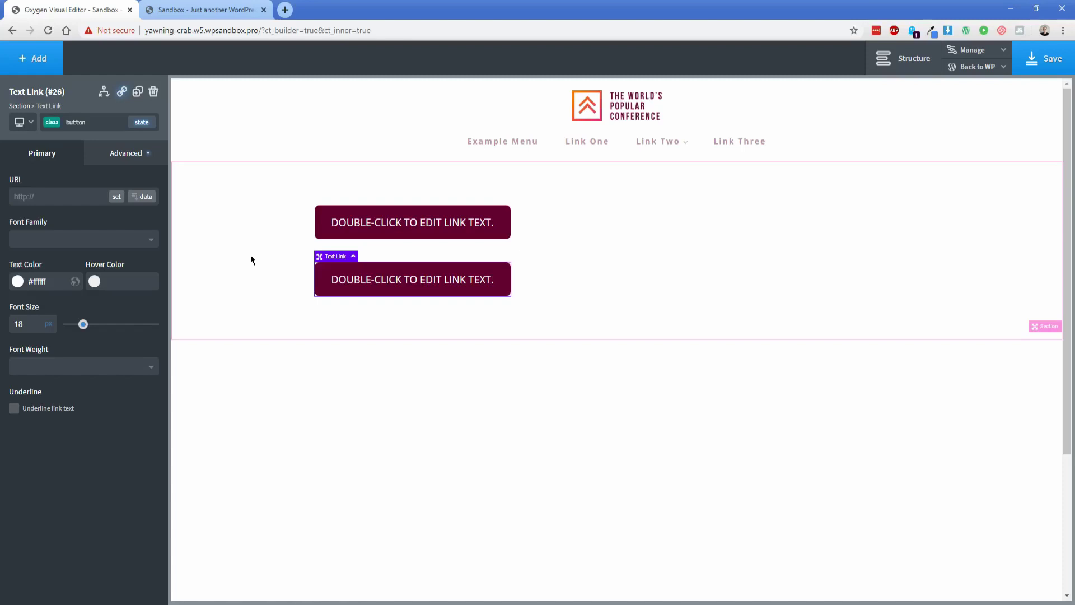
- Add a 'button-light' class to the second link with a Bouquet pink background
left_click(52, 123)
type("butt")
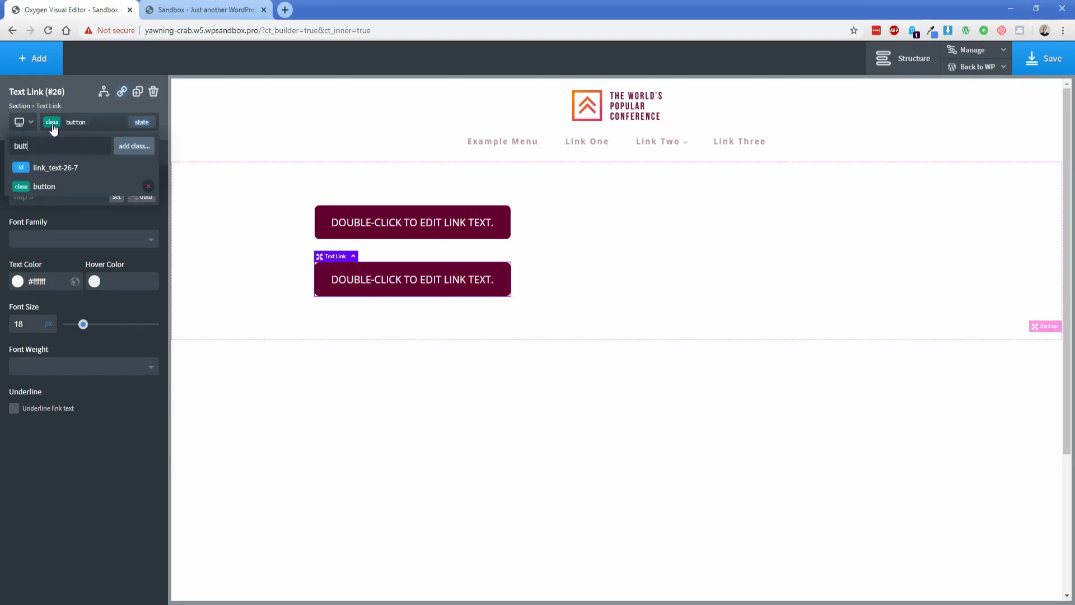
type("on-light")
key("Return")
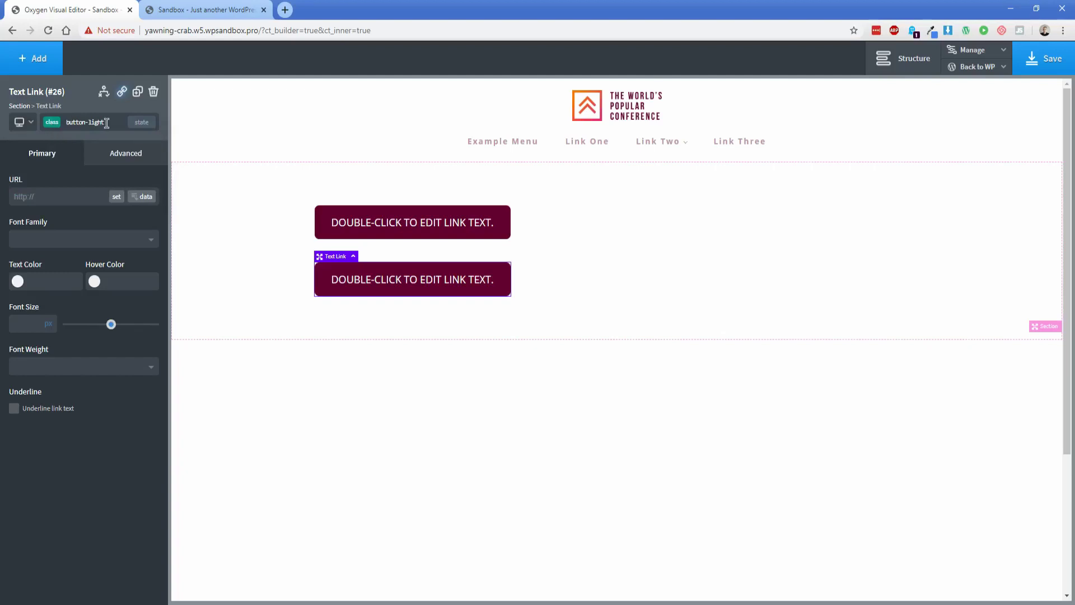
left_click(115, 161)
left_click(85, 187)
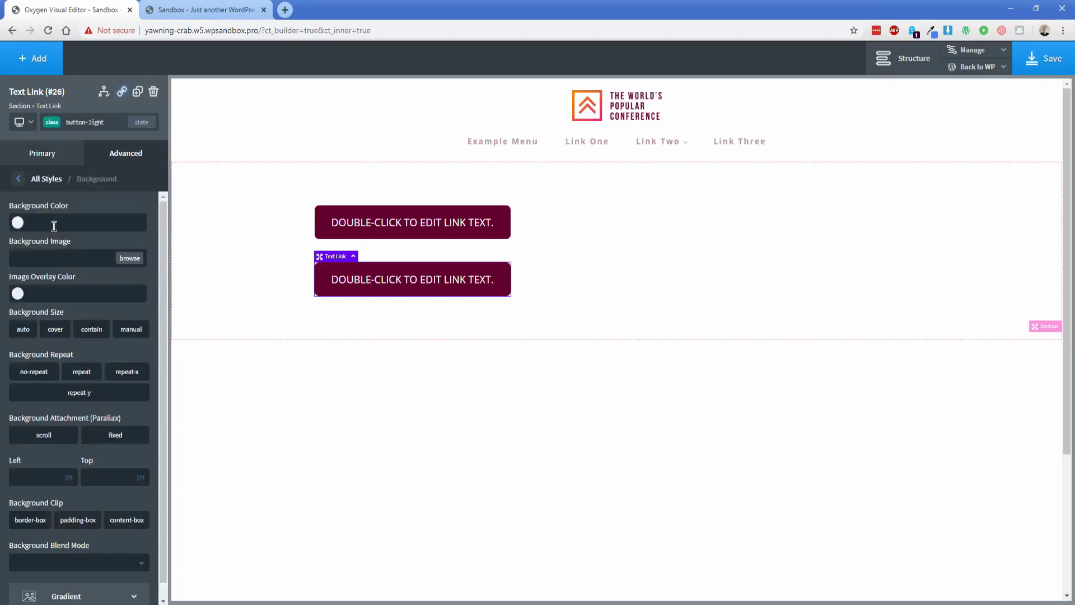
left_click(17, 223)
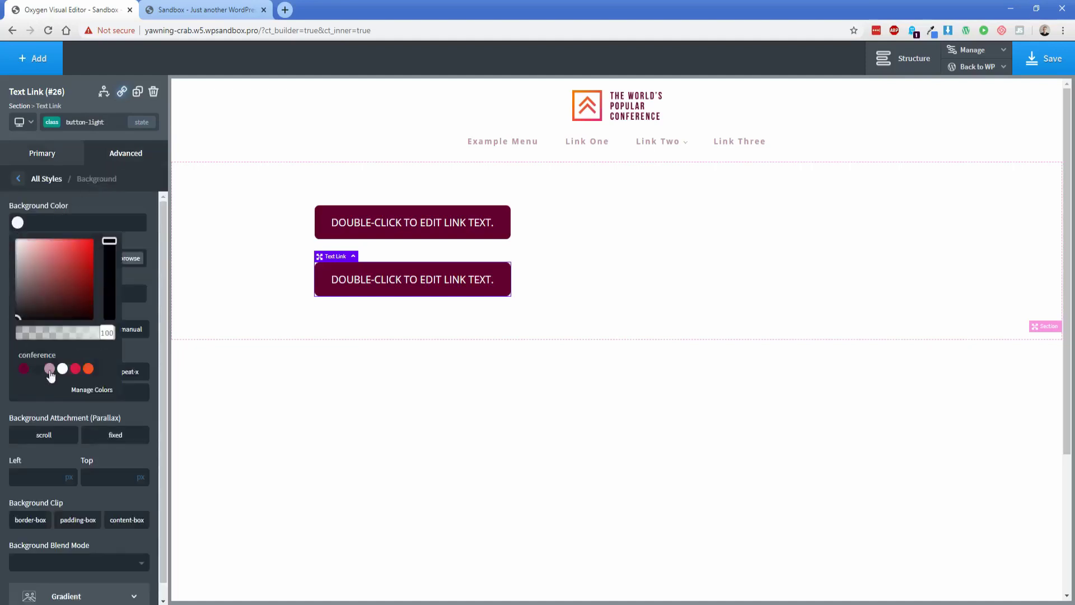
left_click(49, 368)
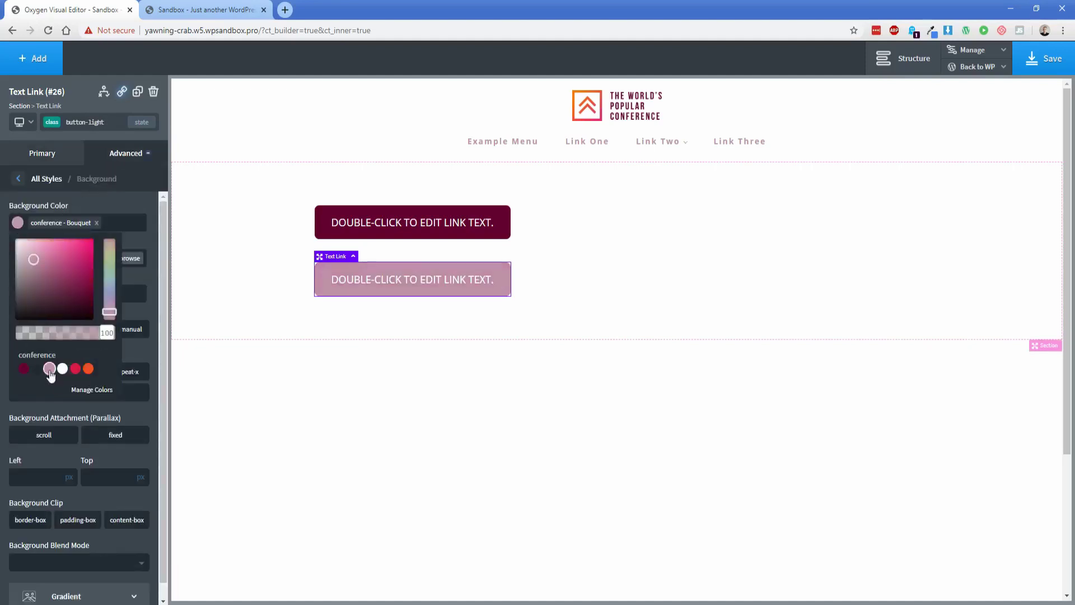
left_click(78, 209)
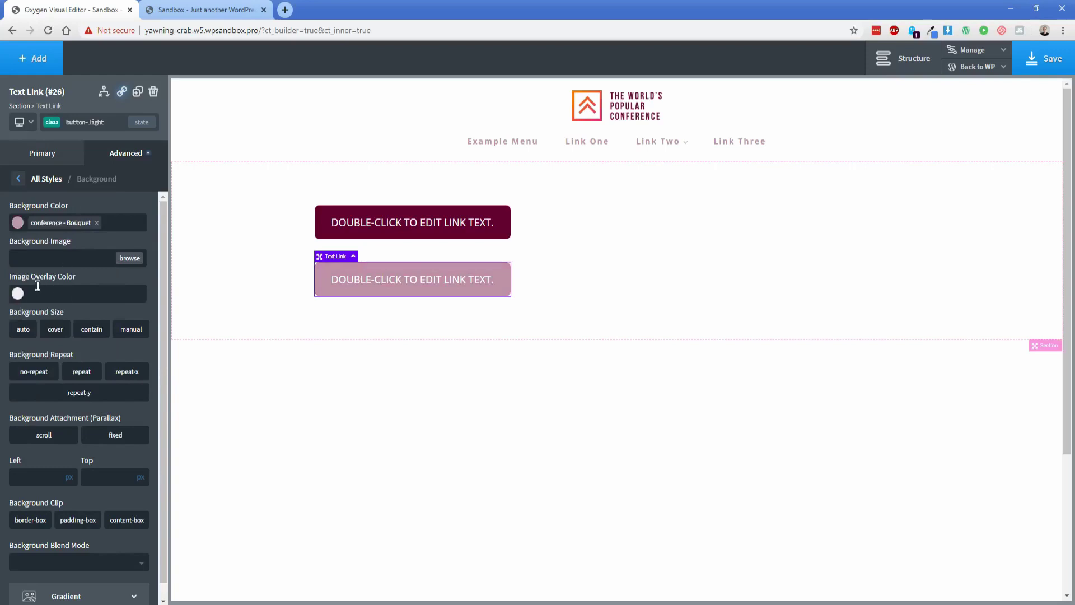
- Set the button-light class font weight to 700
left_click(113, 158)
left_click(95, 283)
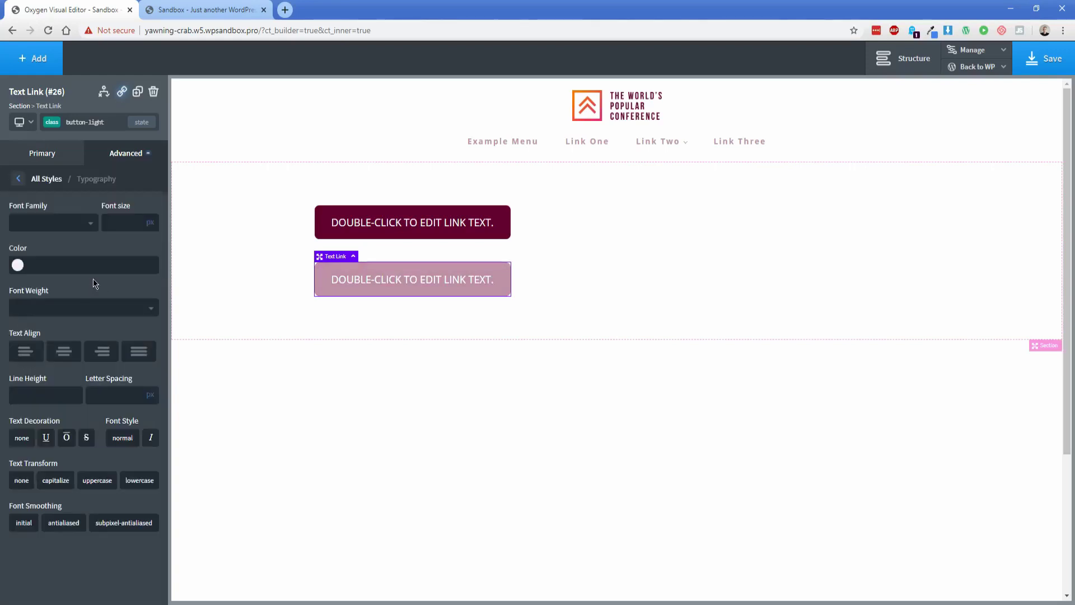
left_click(58, 309)
key("7")
key("Return")
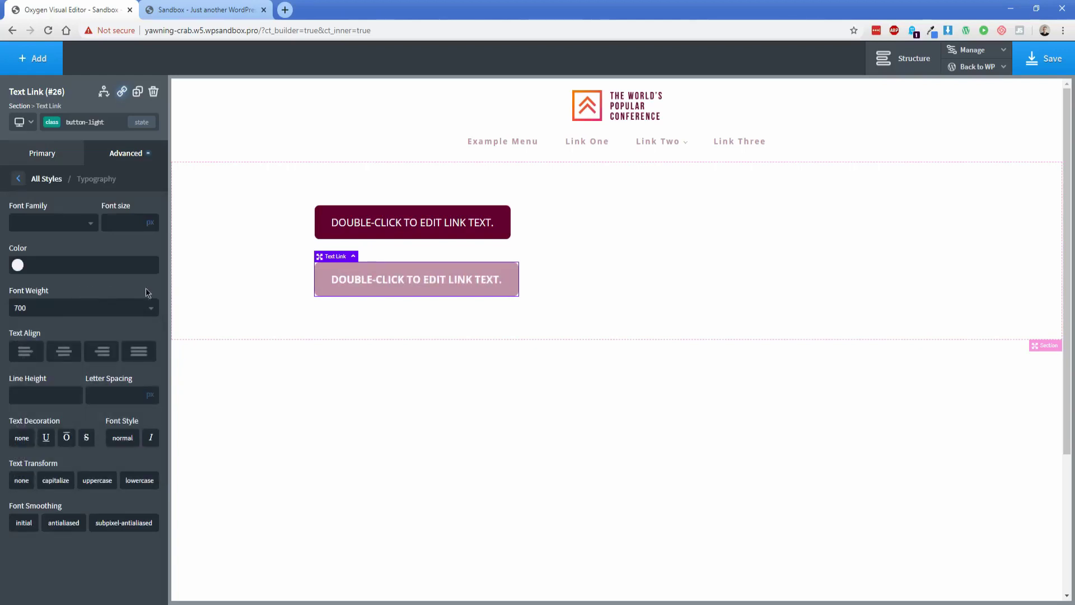
- Replace the two text links' placeholder text with 'Button Light' and 'Button'
double_click(405, 284)
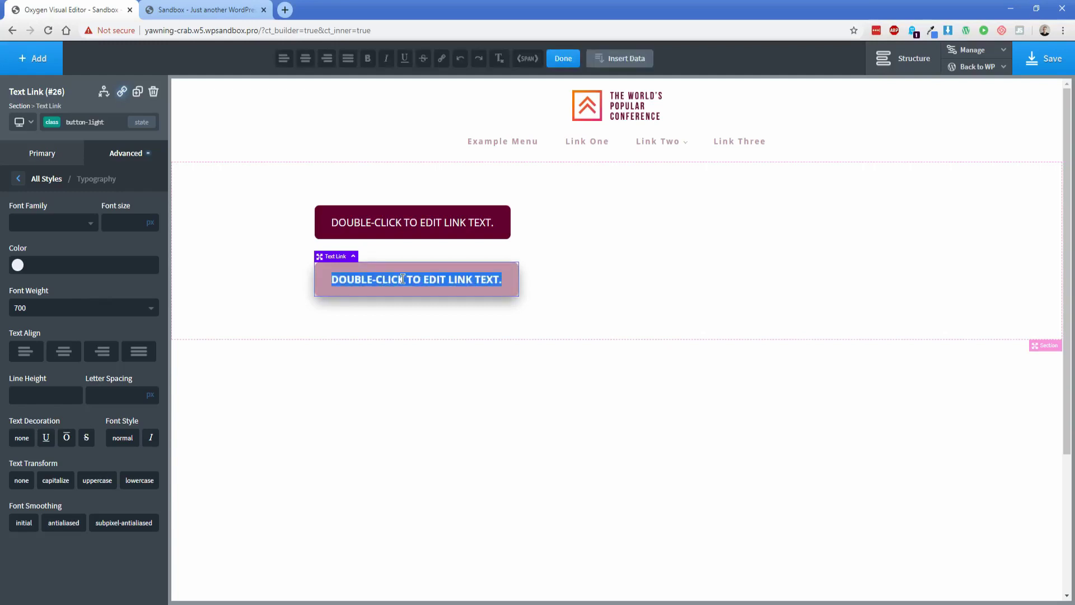
type("Button Light")
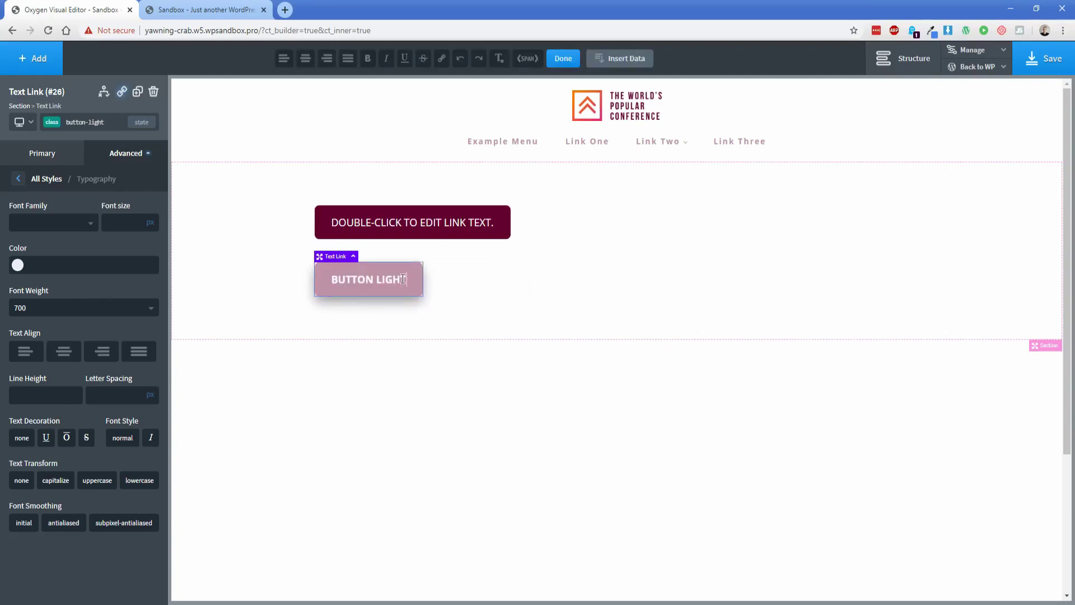
double_click(415, 228)
type("Button")
left_click(414, 227)
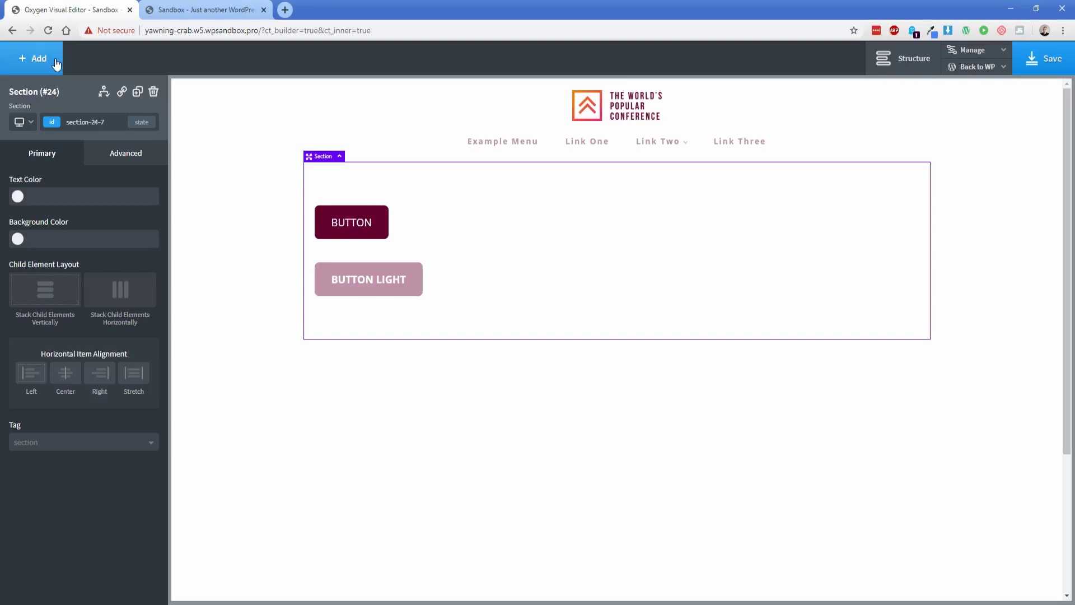
- Add a third Text Link below BUTTON LIGHT and give it the button class
left_click(32, 58)
left_click(57, 346)
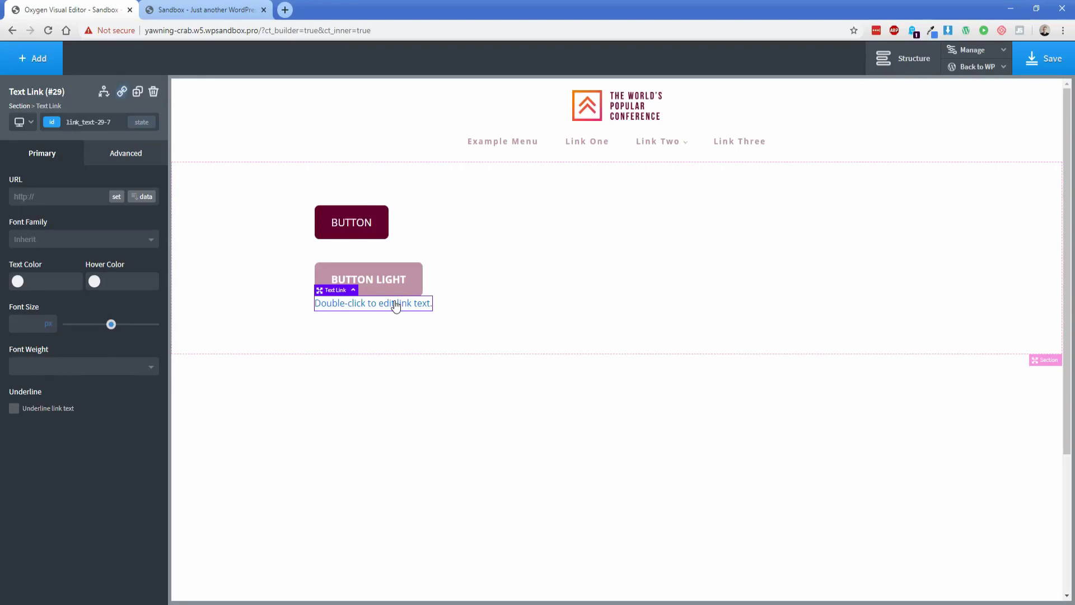
left_click(52, 124)
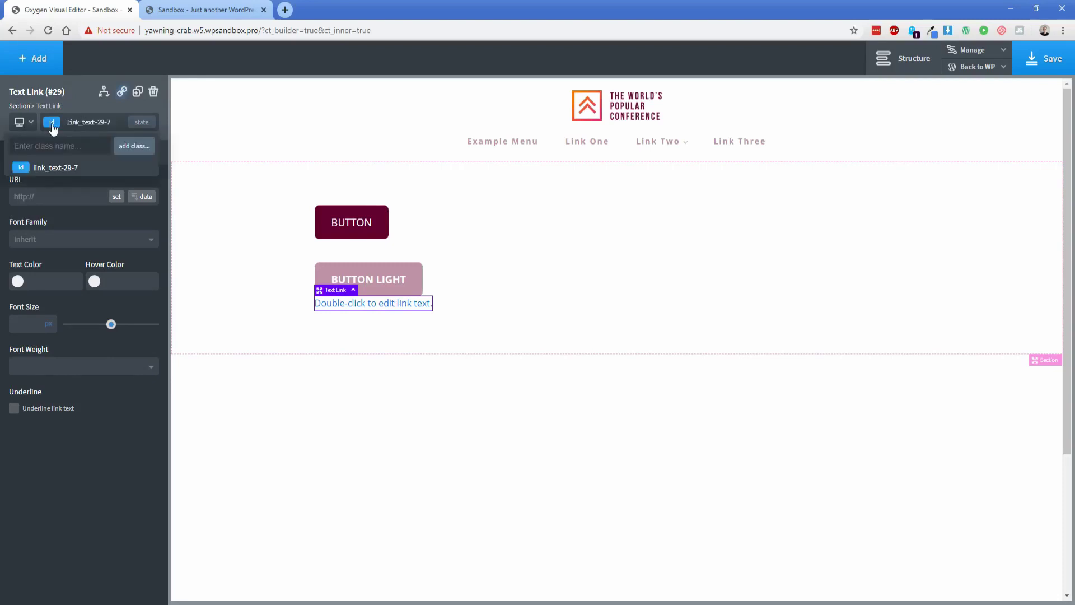
type("button")
key("Return")
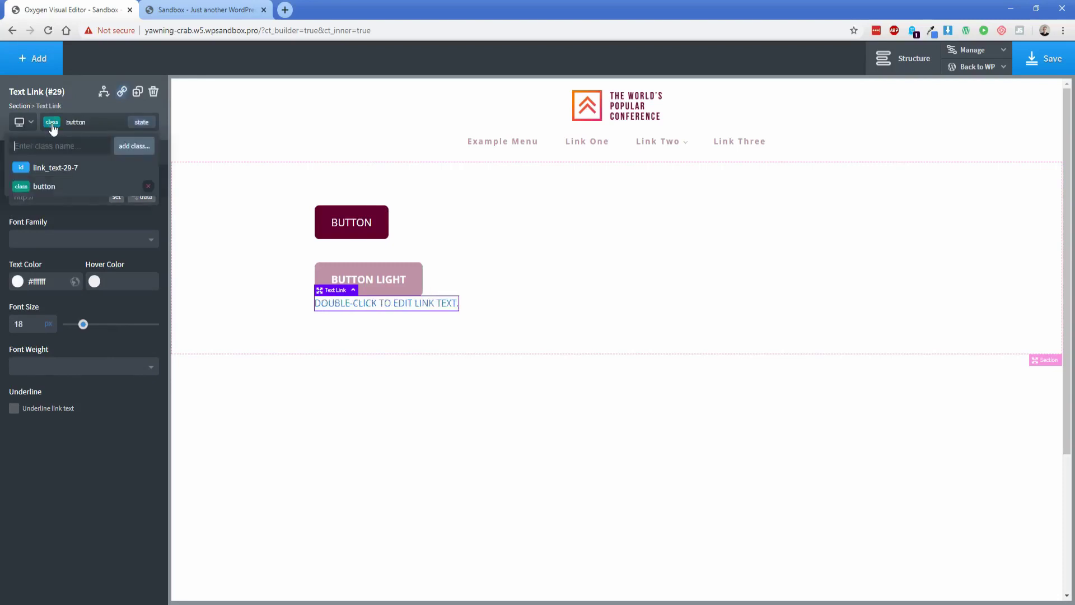
- Give the button class a 40px bottom margin to space the stacked buttons
left_click(415, 289)
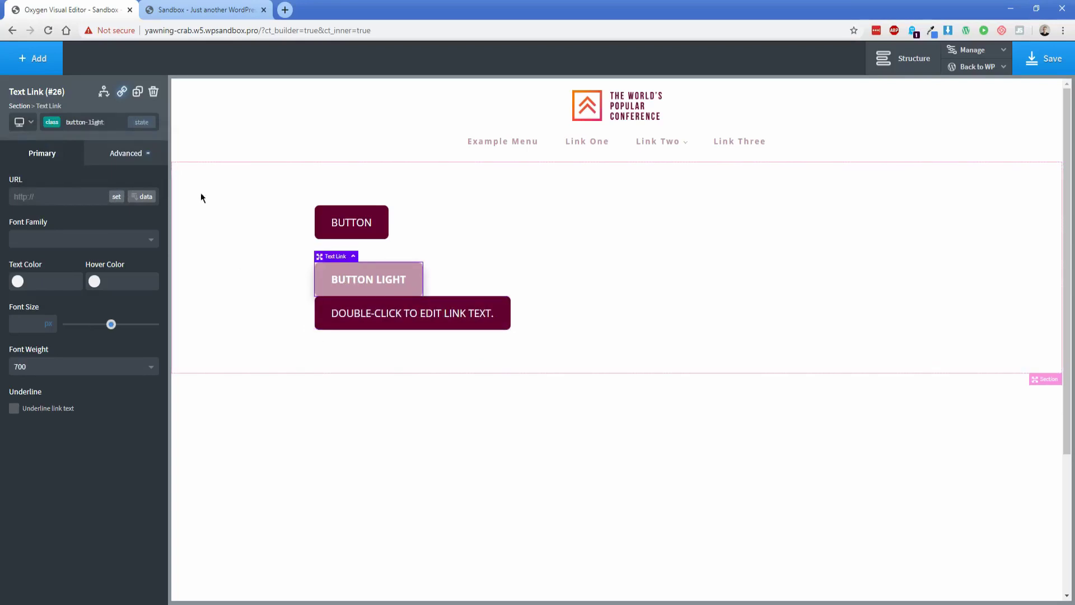
left_click(52, 122)
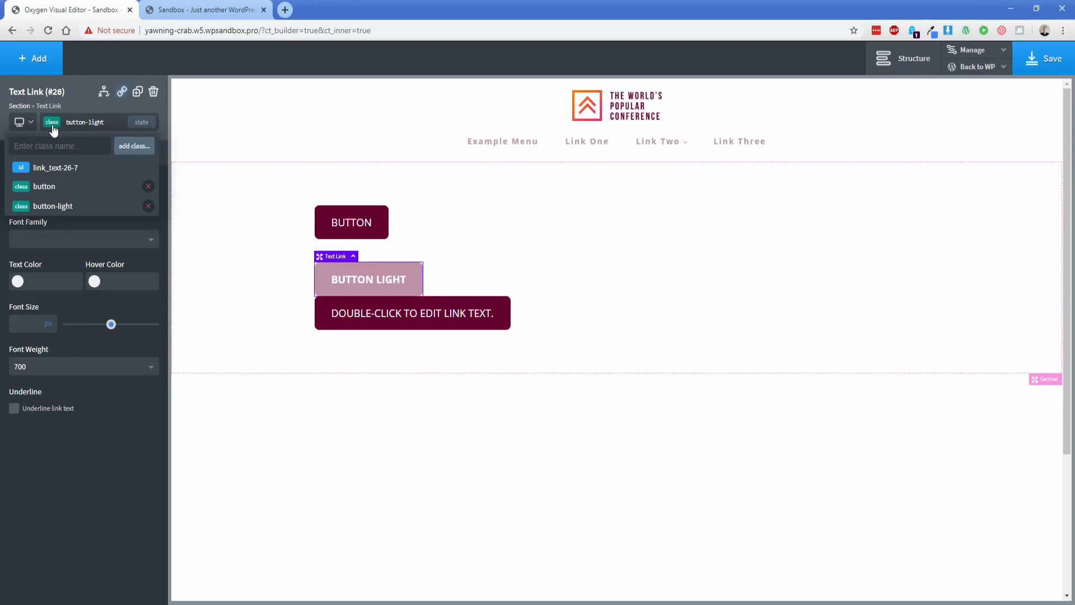
left_click(53, 186)
left_click(118, 217)
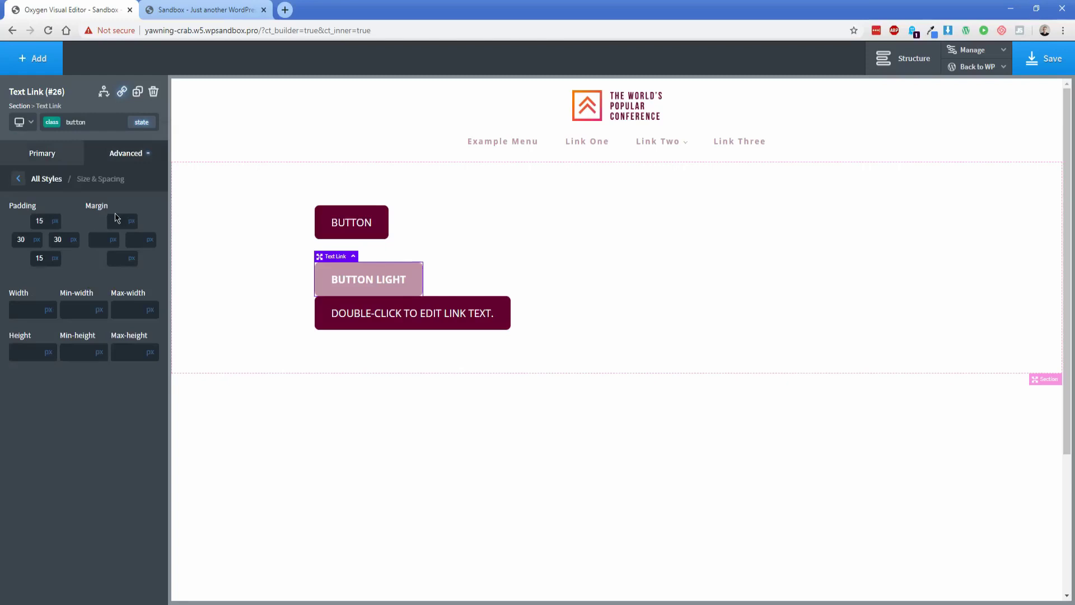
left_click(115, 256)
type("40")
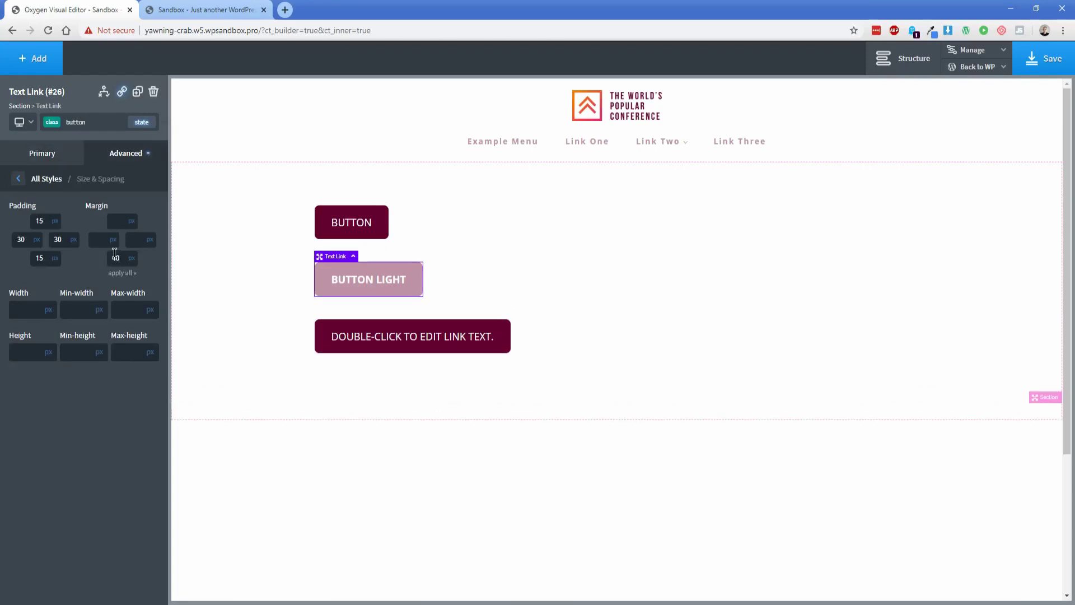
left_click(477, 344)
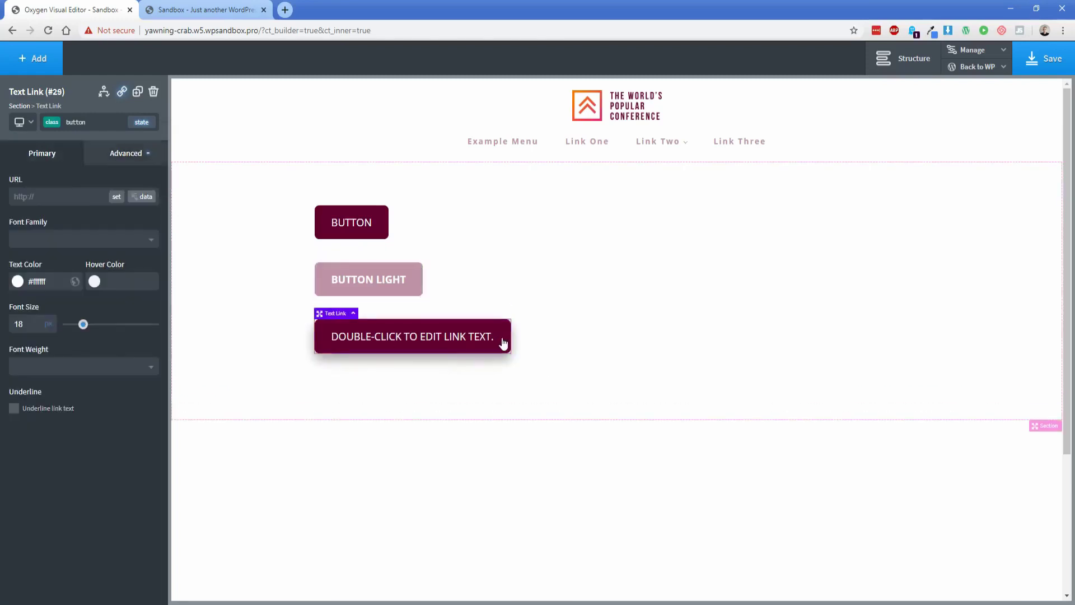
- Add the button-invert class to the third link and relabel it 'BUTTON INVERT'
left_click(51, 126)
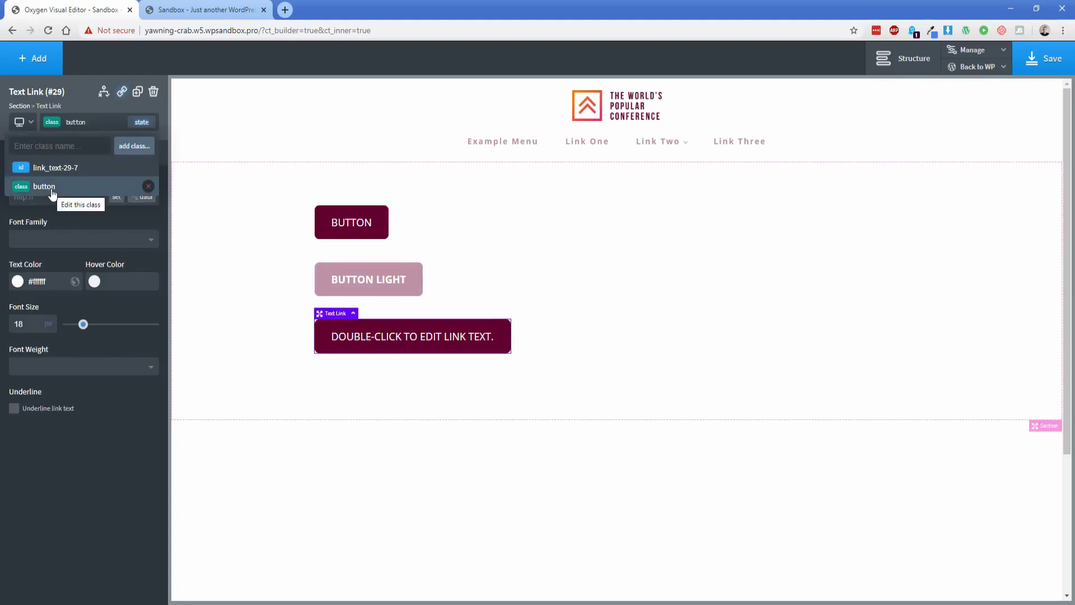
type("button")
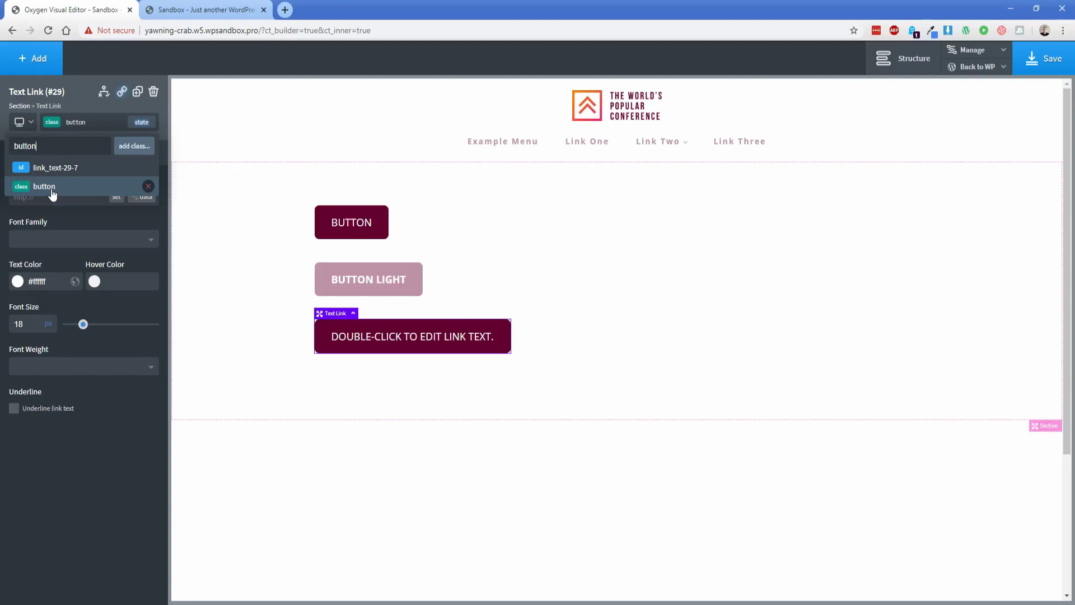
type("-invert")
key("Return")
double_click(403, 335)
type("BU")
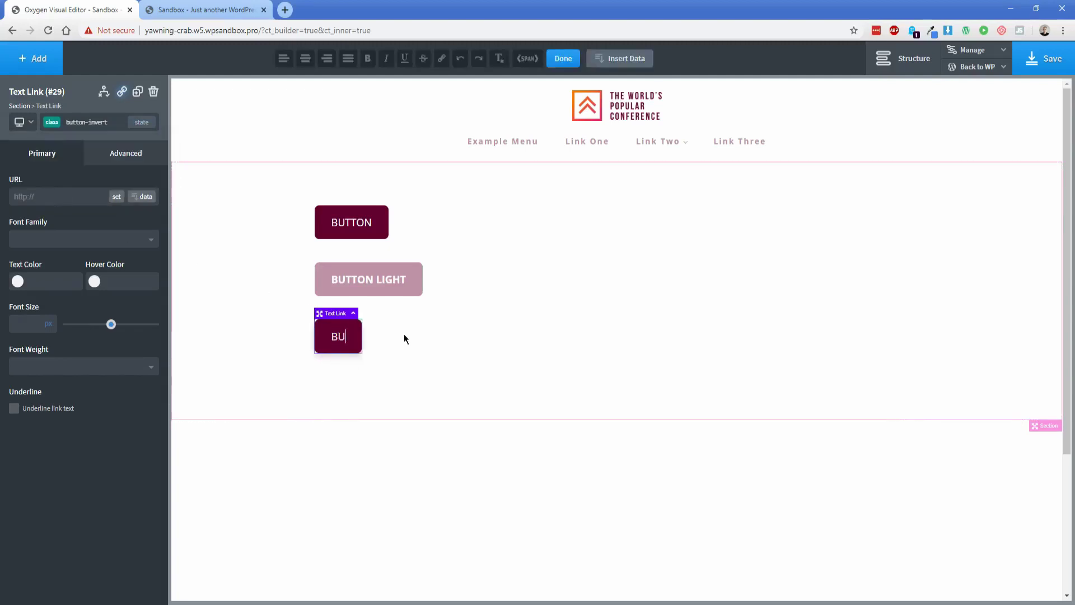
type("TTON INVERT")
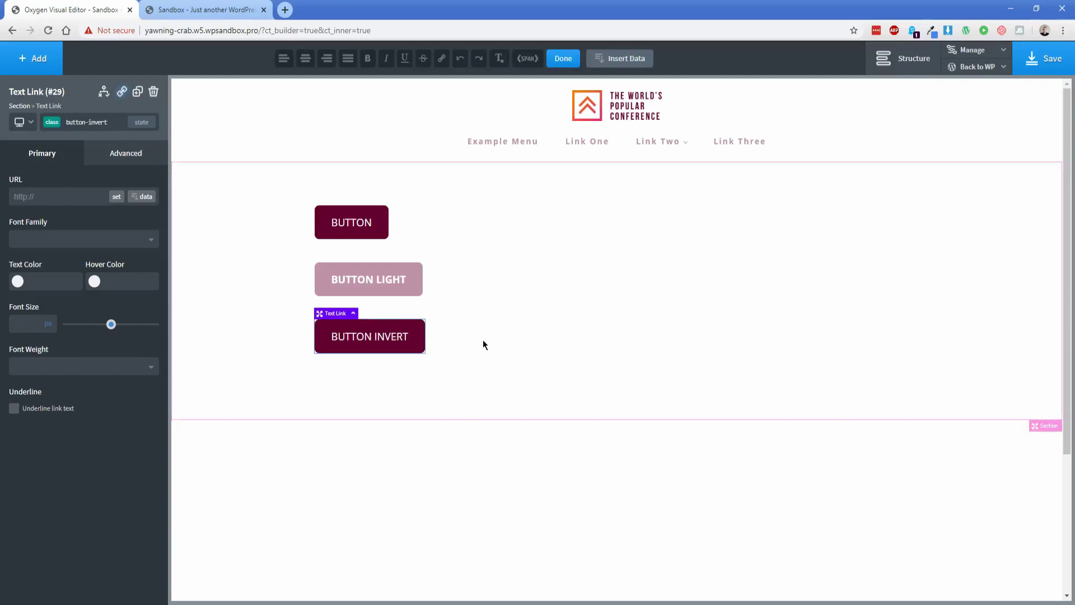
- Check the third button's classes and list its styling states (original, :hover, :before, :after)
left_click(61, 123)
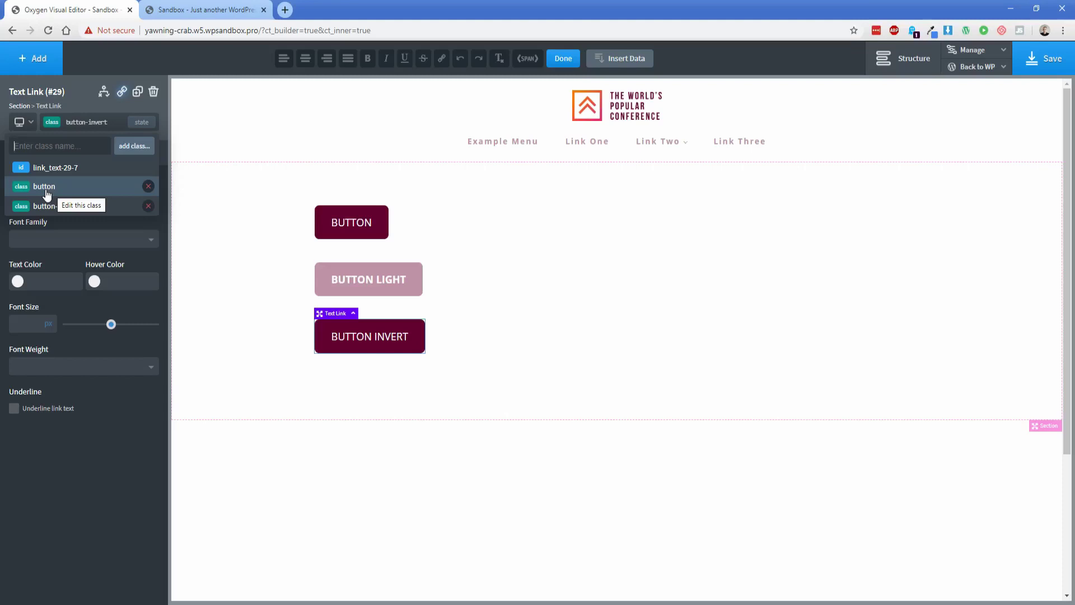
left_click(75, 209)
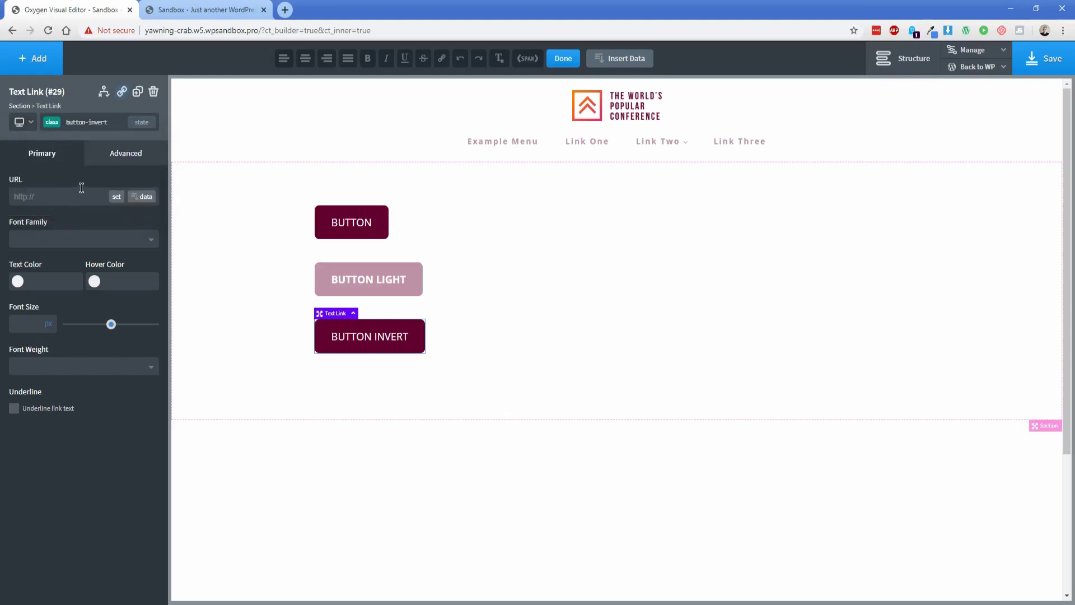
left_click(140, 123)
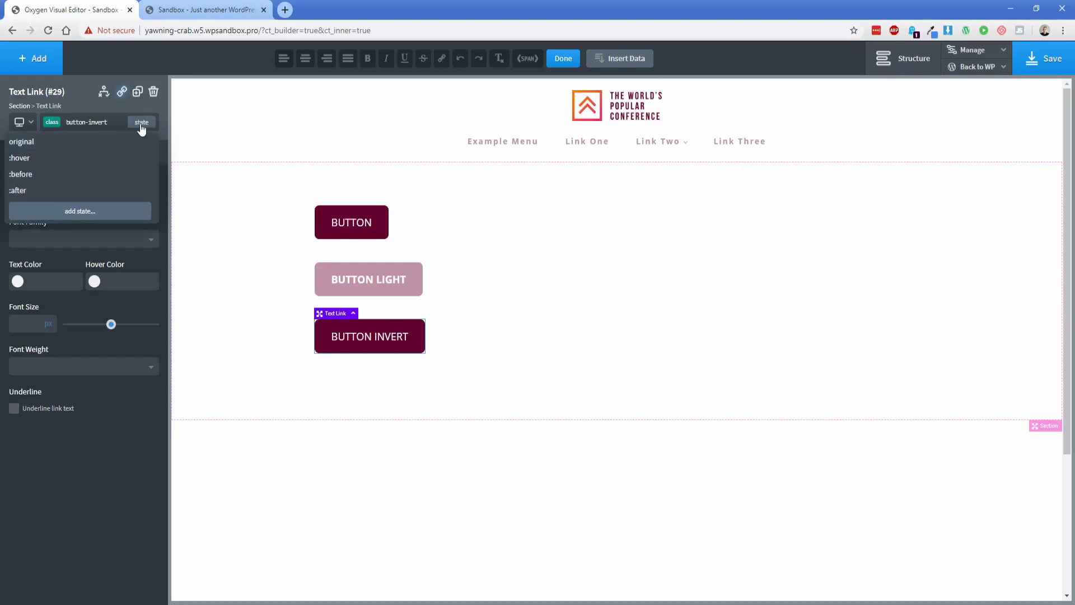
- Set the button-invert background colour to white (#ffffff)
left_click(140, 122)
left_click(119, 157)
left_click(54, 189)
left_click(18, 222)
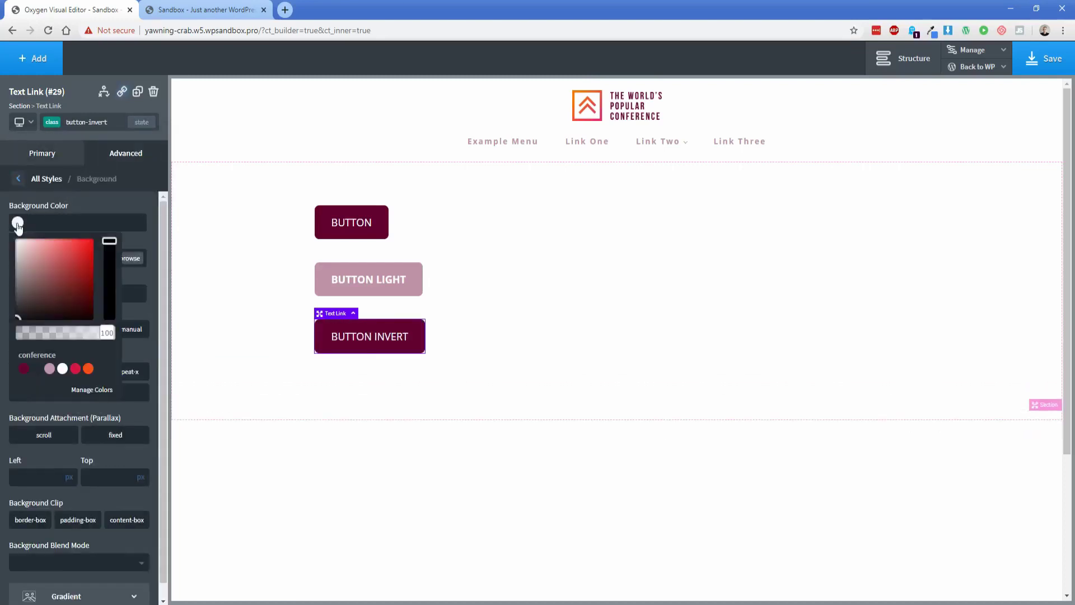
left_click_drag(20, 247, 4, 222)
left_click(43, 207)
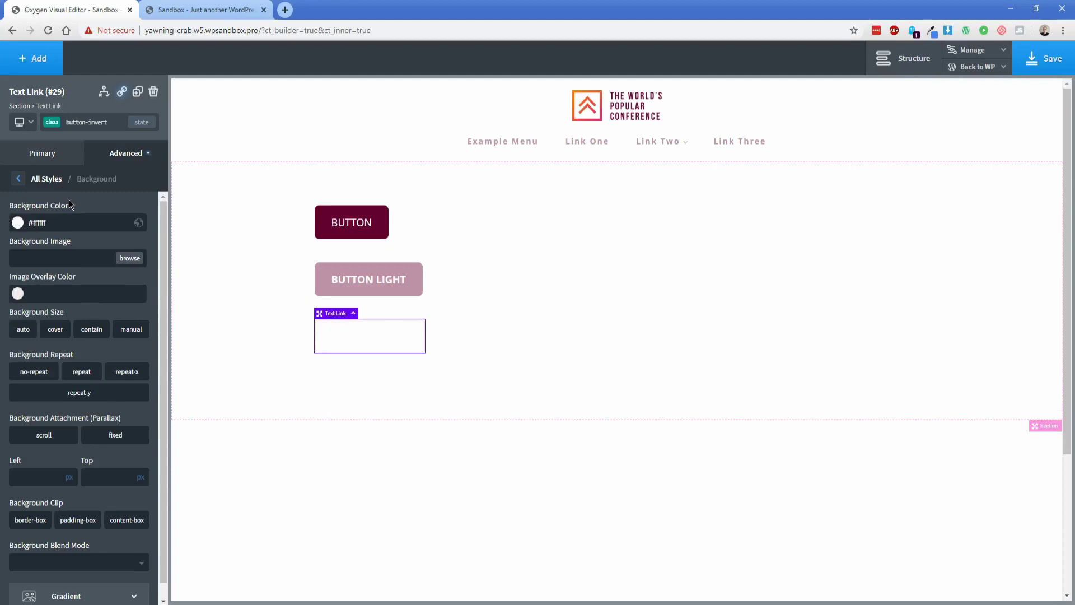
left_click(118, 163)
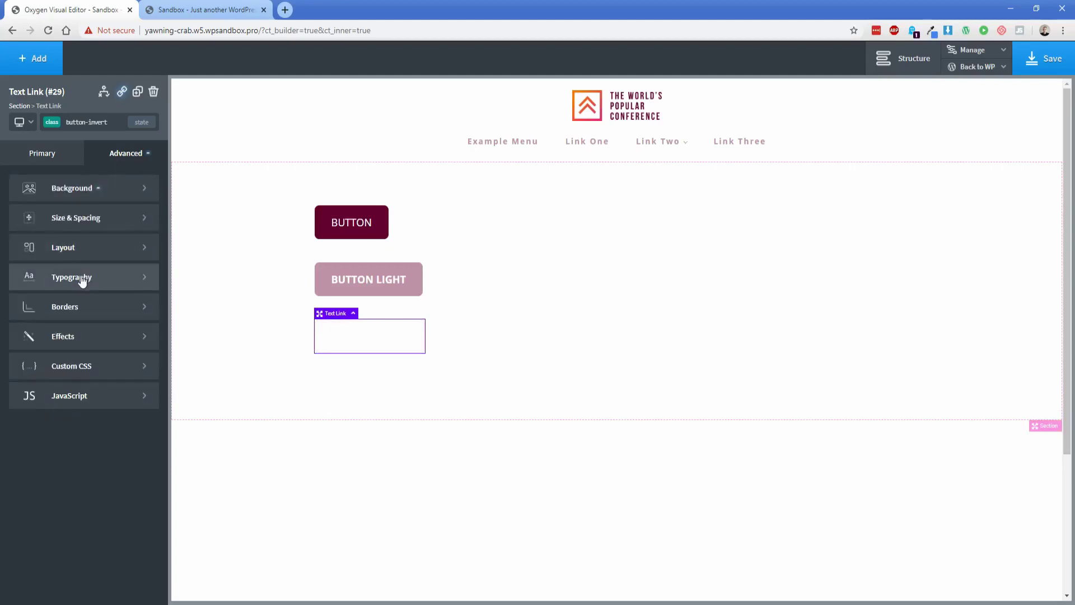
- Set the button-invert text colour to Tyrian Purple
left_click(29, 276)
left_click(18, 266)
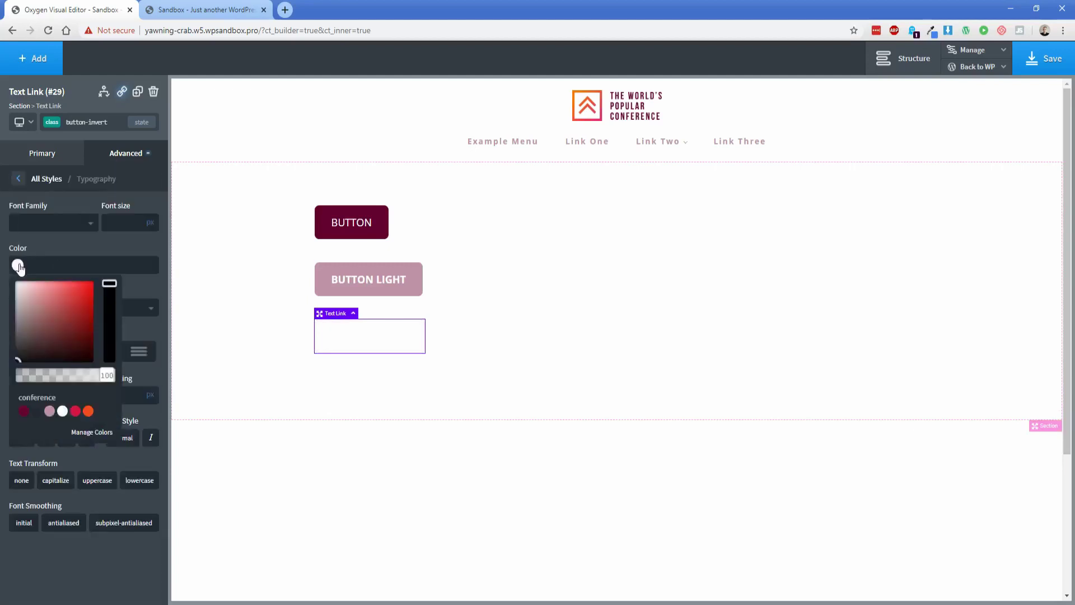
left_click(23, 412)
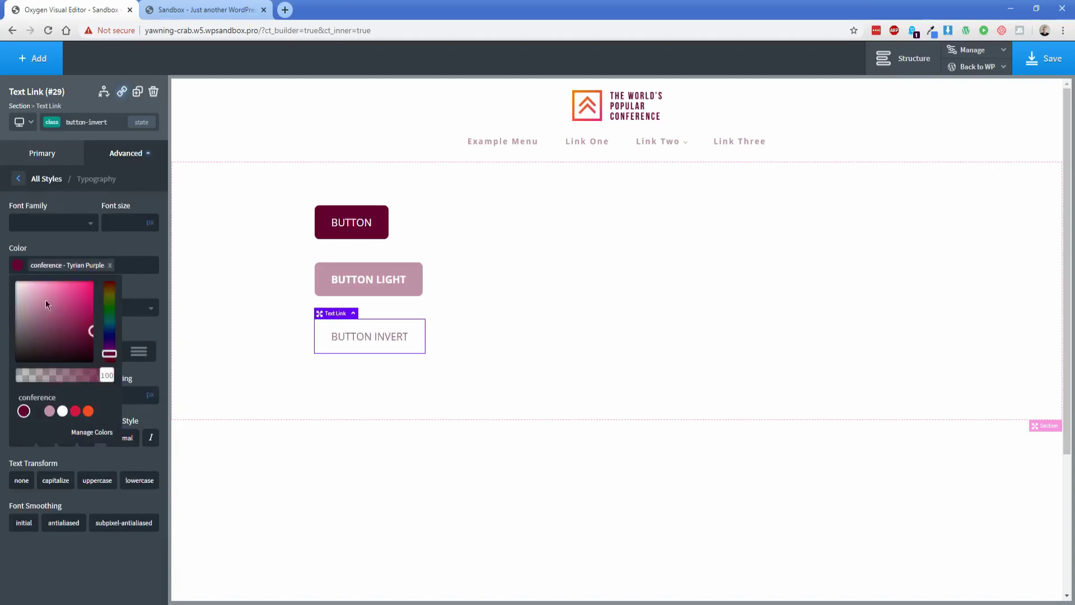
left_click(62, 249)
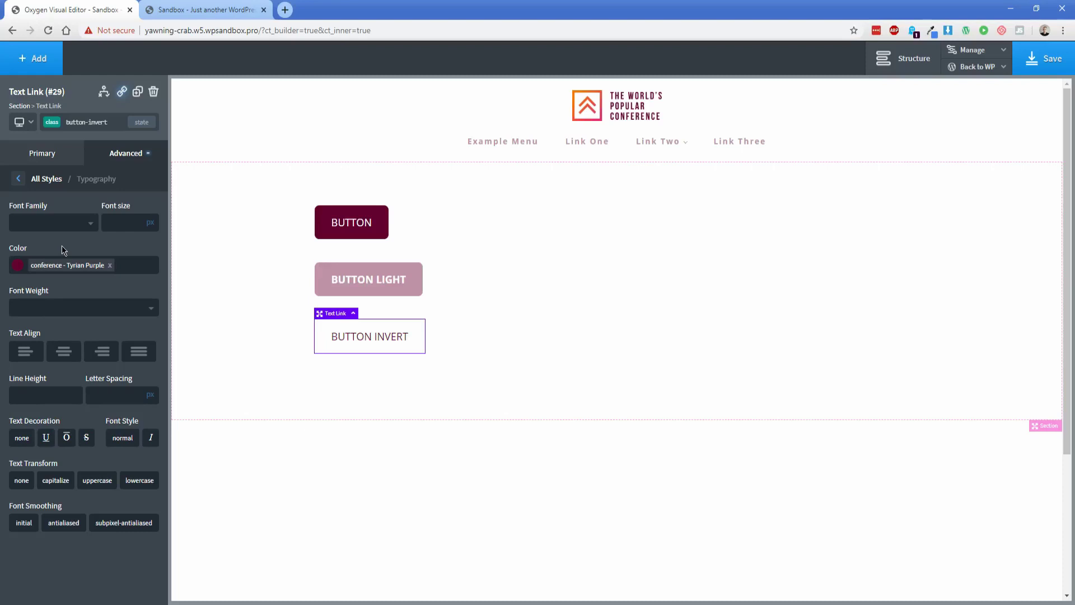
left_click(124, 153)
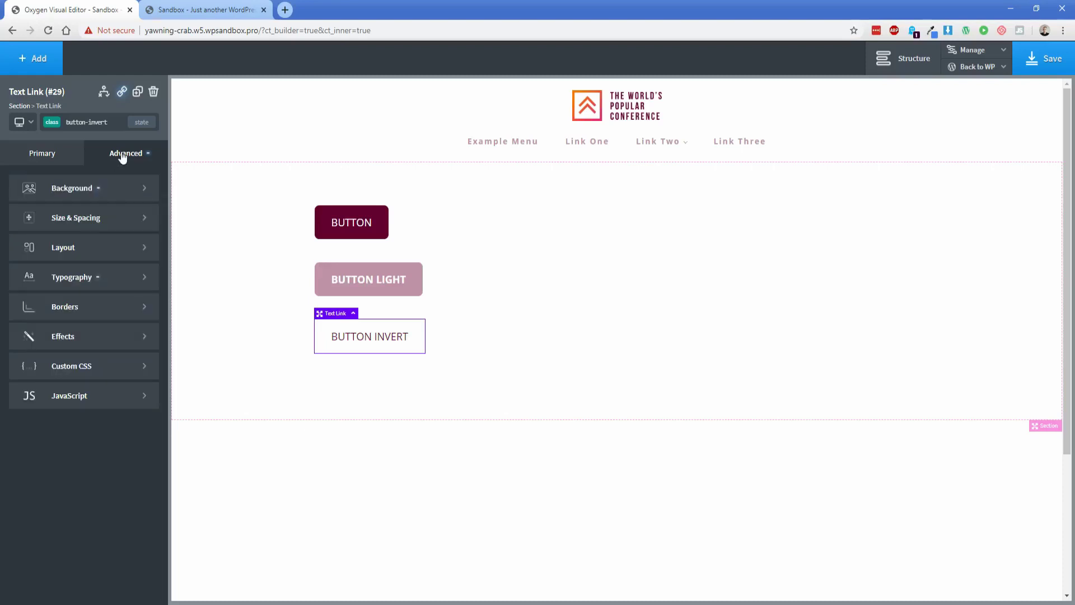
- Give button-invert a 1px solid Tyrian Purple border at 50% opacity
left_click(80, 305)
left_click(19, 264)
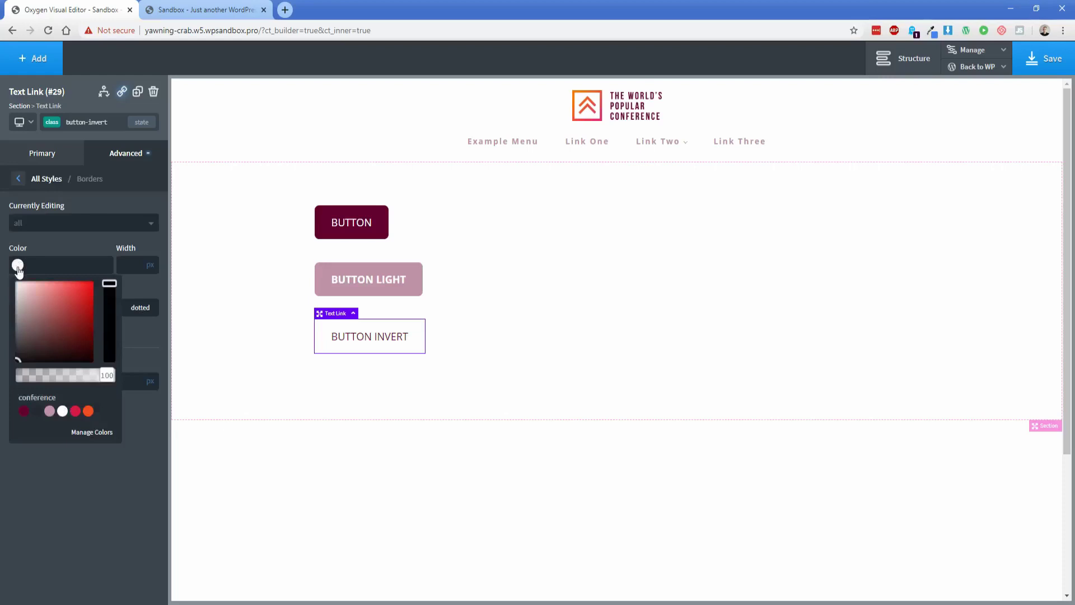
left_click(23, 411)
left_click(123, 253)
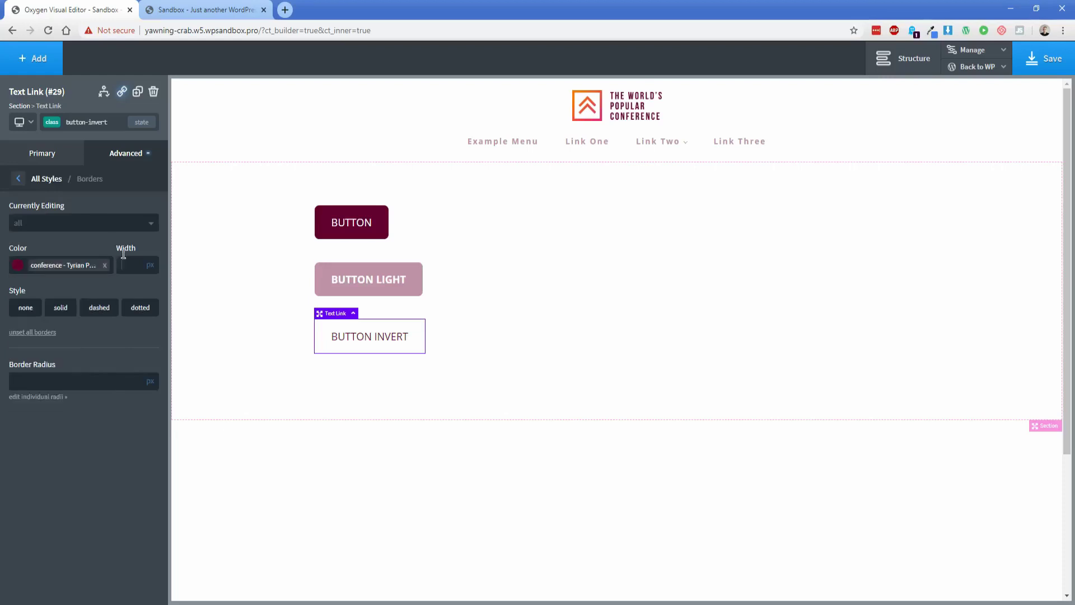
left_click(62, 309)
left_click(36, 267)
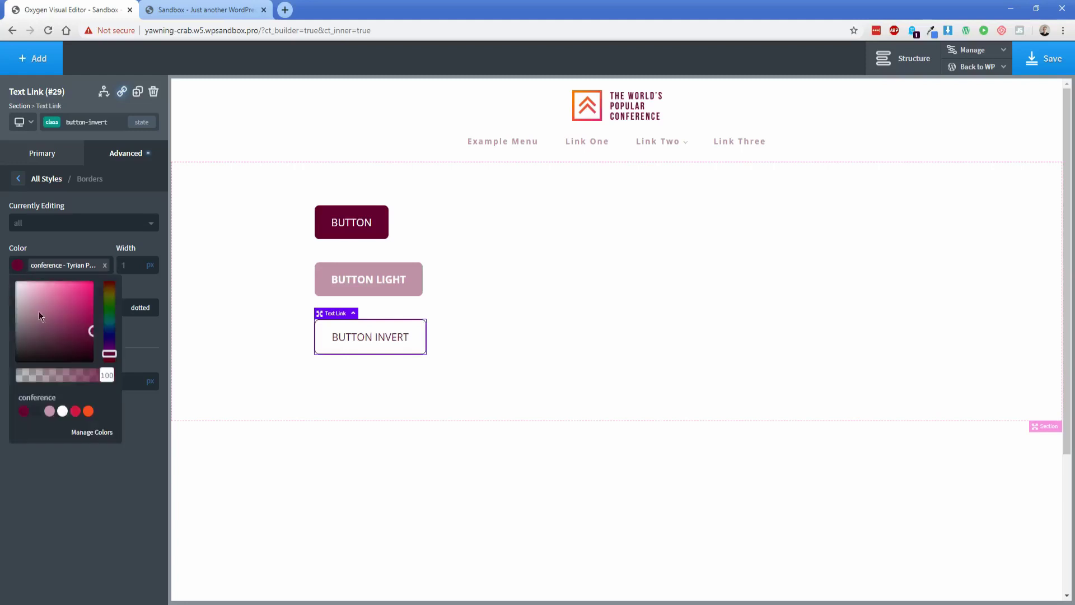
left_click_drag(59, 378, 65, 381)
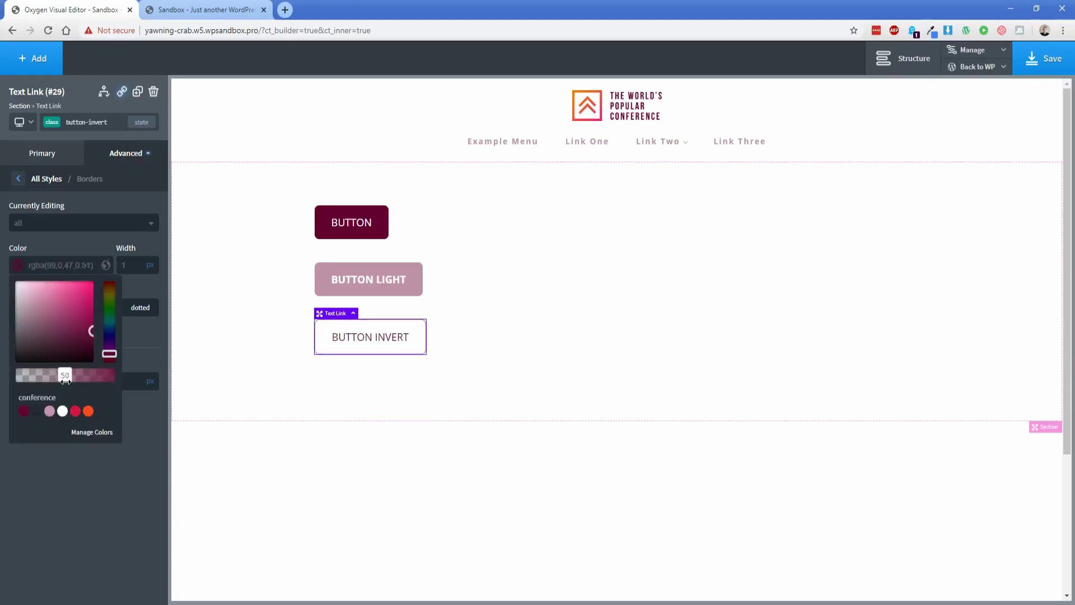
left_click(72, 248)
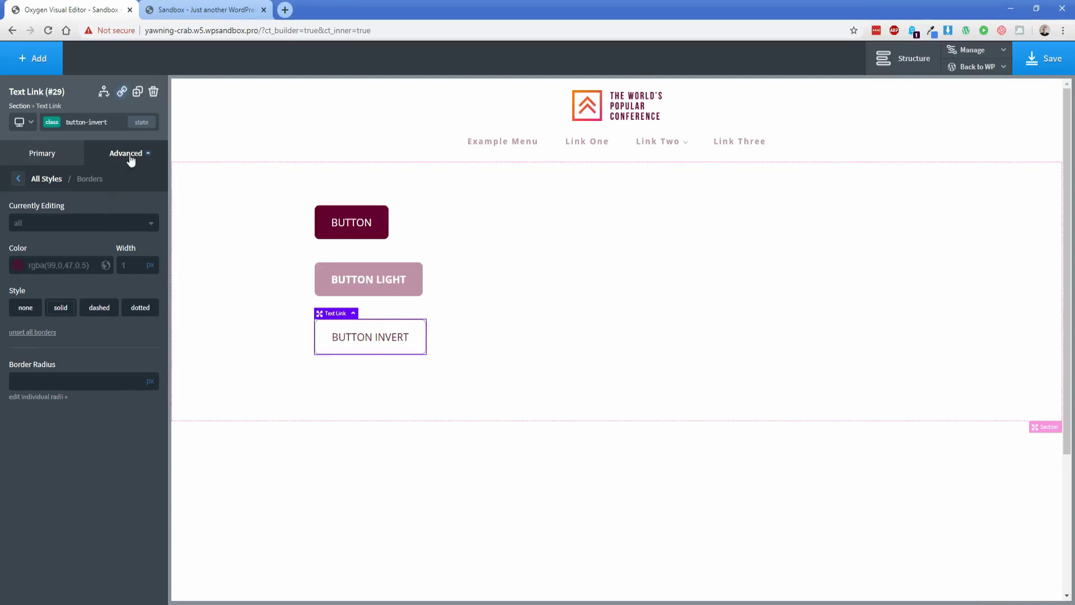
- In the button-invert :hover state, fill the background with Tyrian Purple
left_click(141, 122)
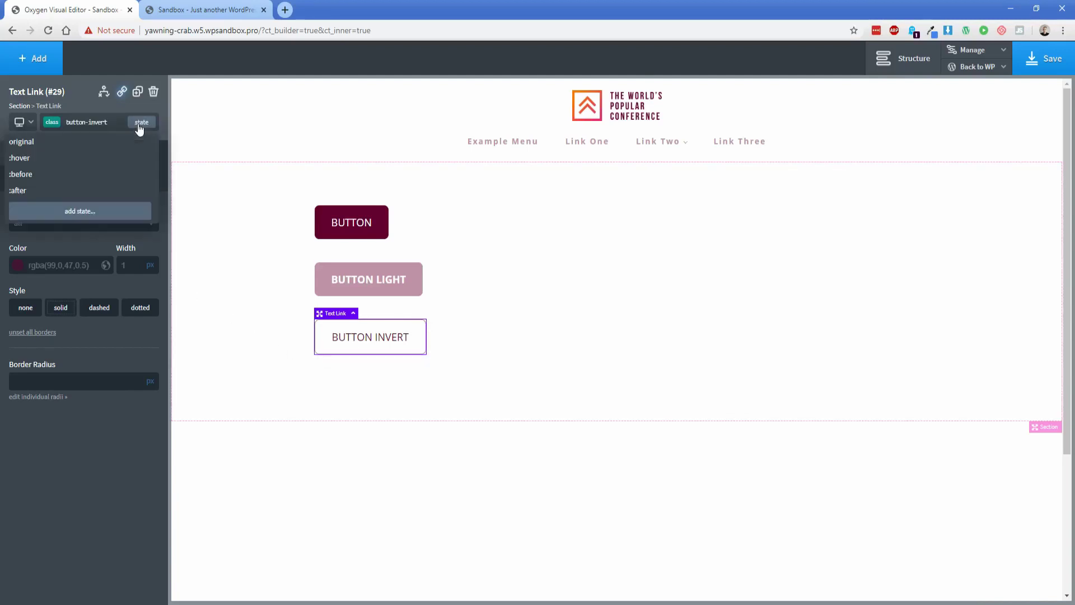
left_click(67, 159)
left_click(128, 156)
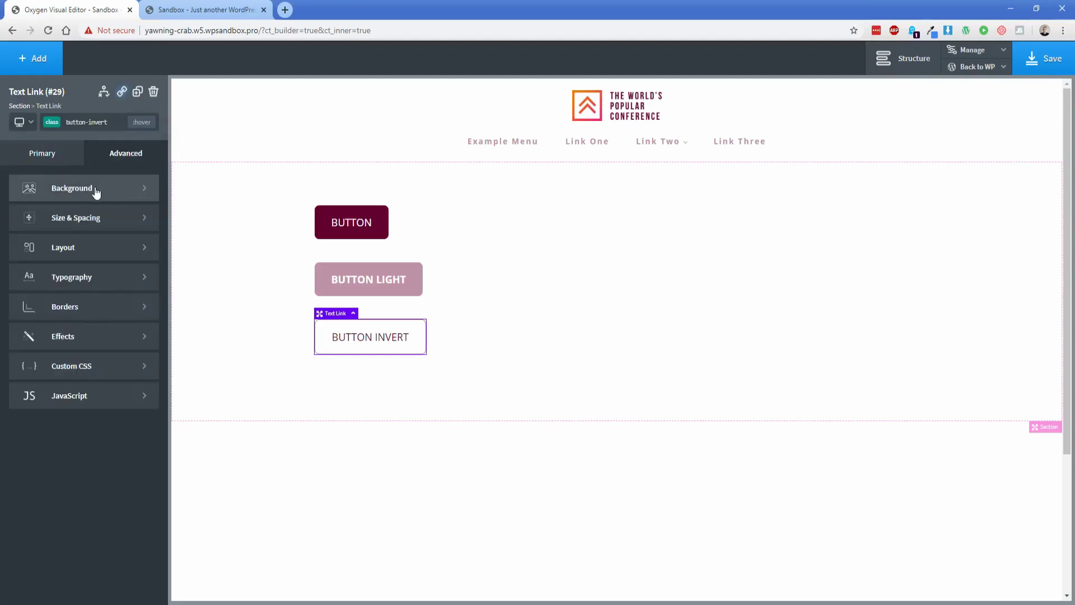
left_click(104, 192)
left_click(17, 223)
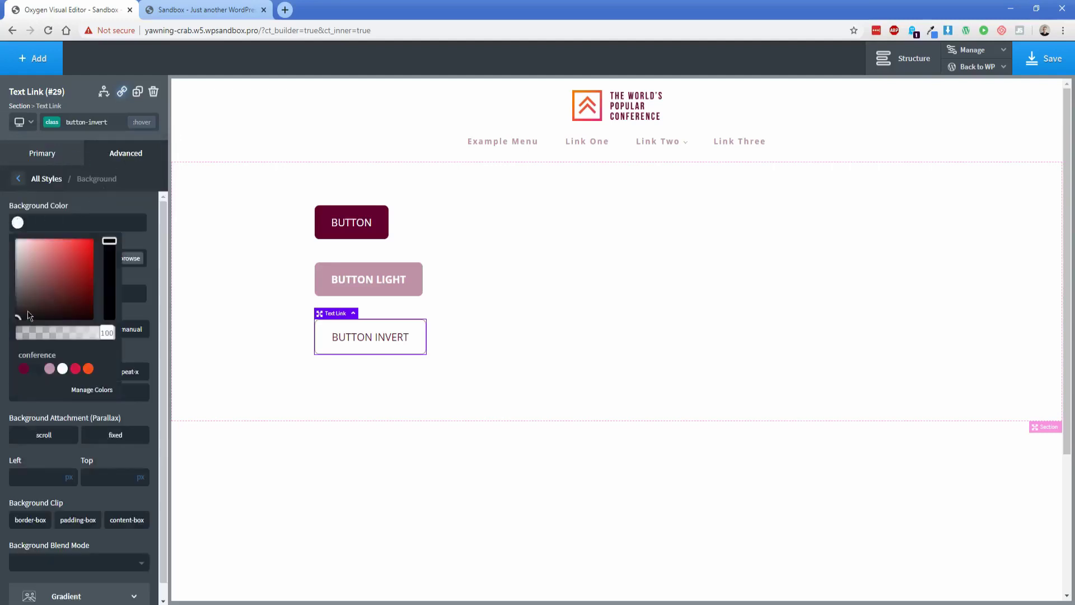
left_click(23, 369)
- Make the :hover text white, then return to the original state
left_click(119, 161)
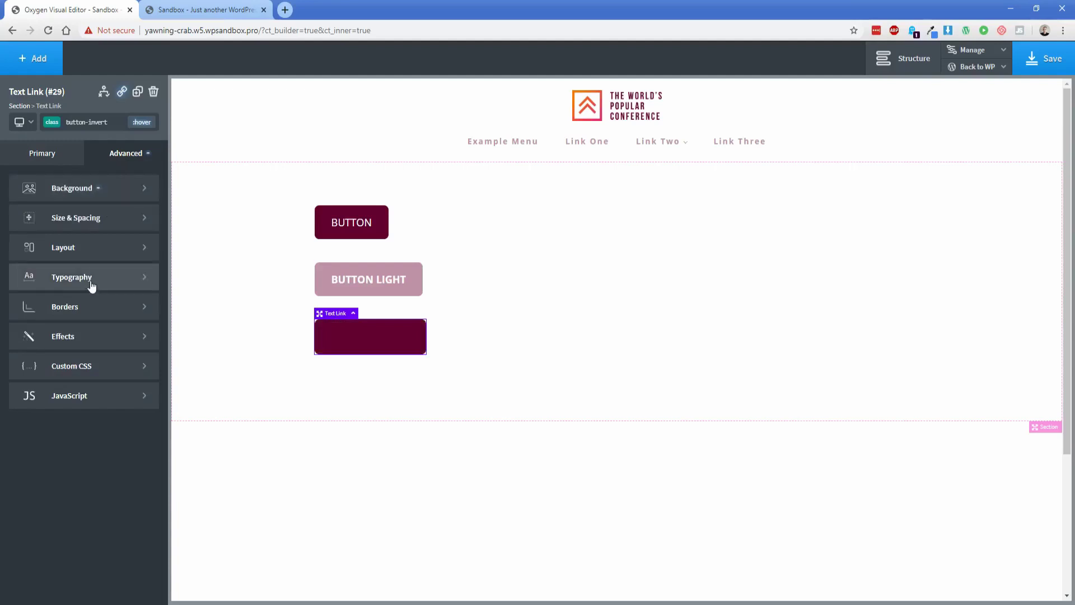
left_click(88, 280)
left_click(20, 272)
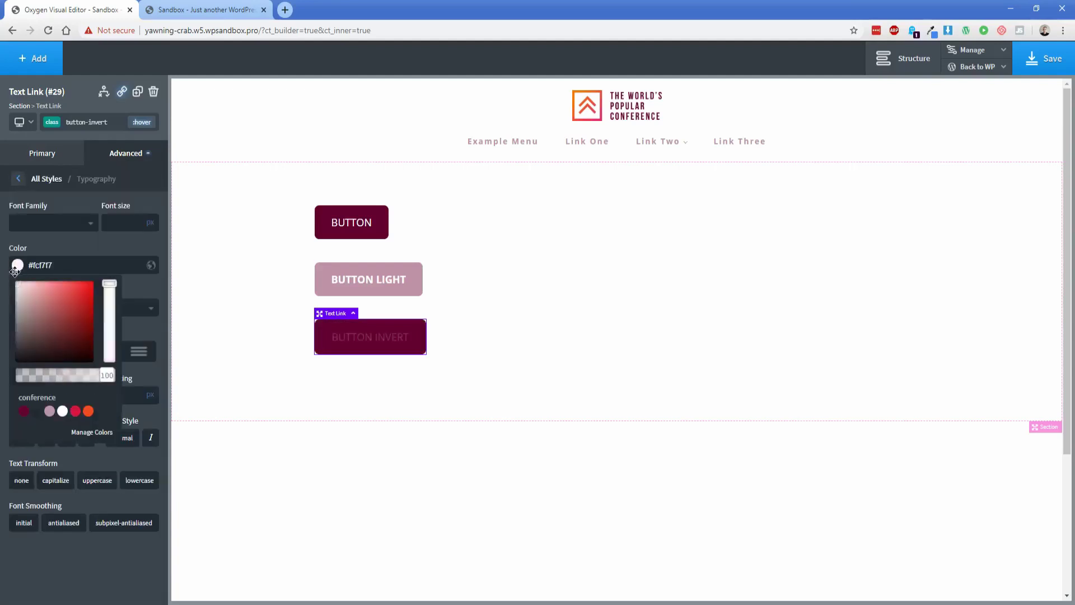
left_click(19, 281)
left_click(74, 253)
left_click(115, 125)
left_click(45, 154)
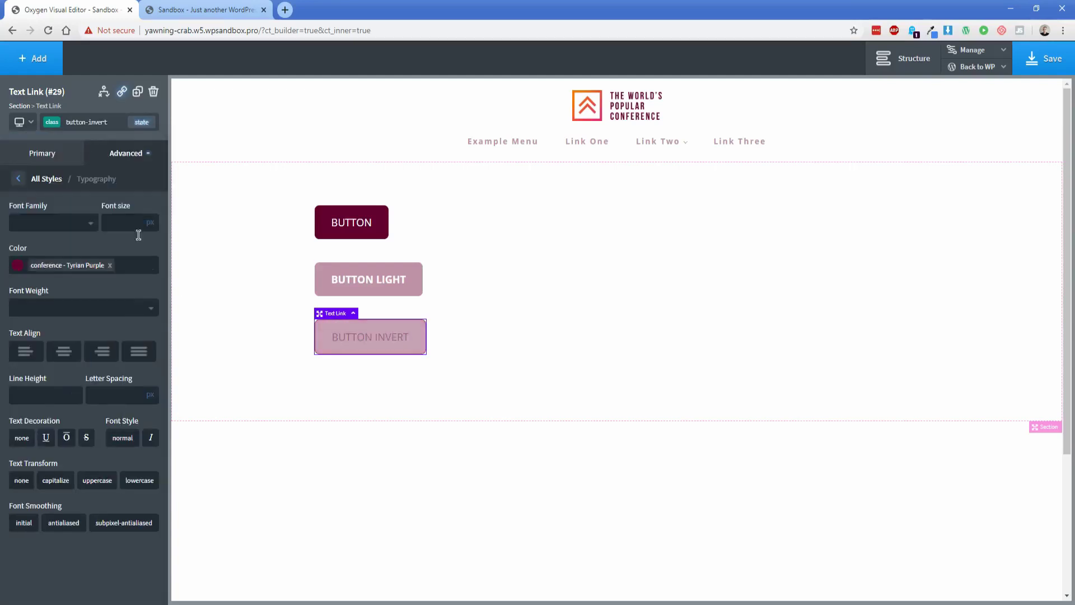
left_click(215, 325)
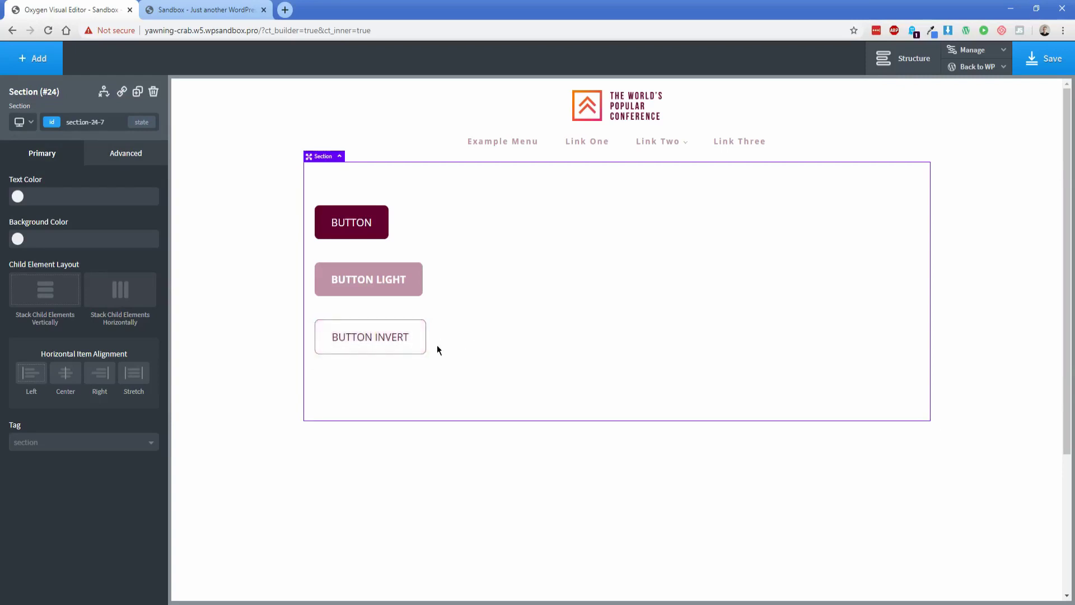
- Duplicate BUTTON INVERT and replace the copy's button-invert class with a new button-wide class
left_click(361, 339)
left_click(52, 124)
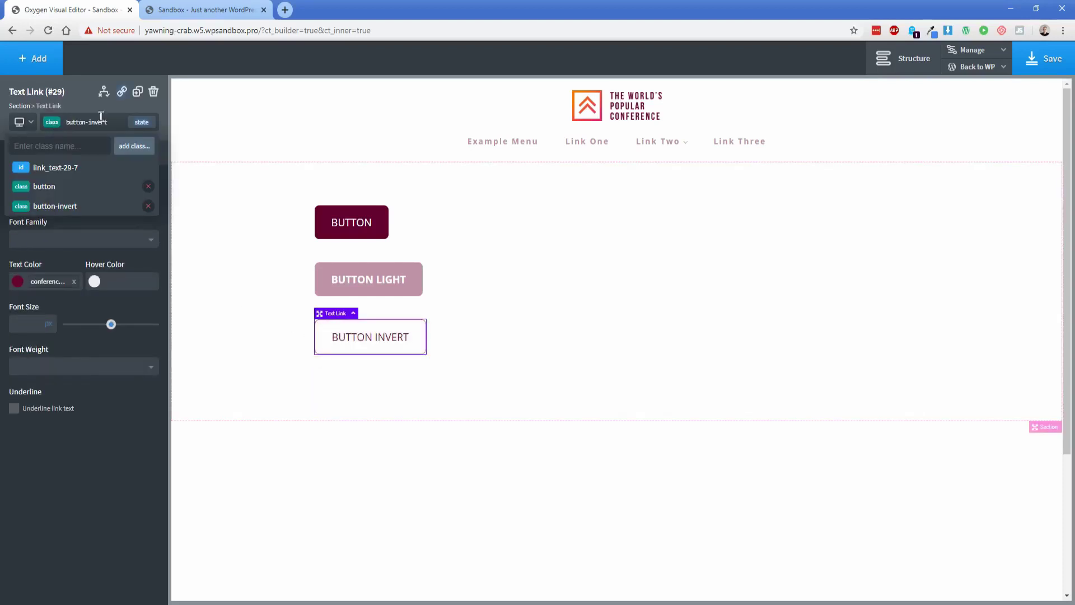
left_click(137, 92)
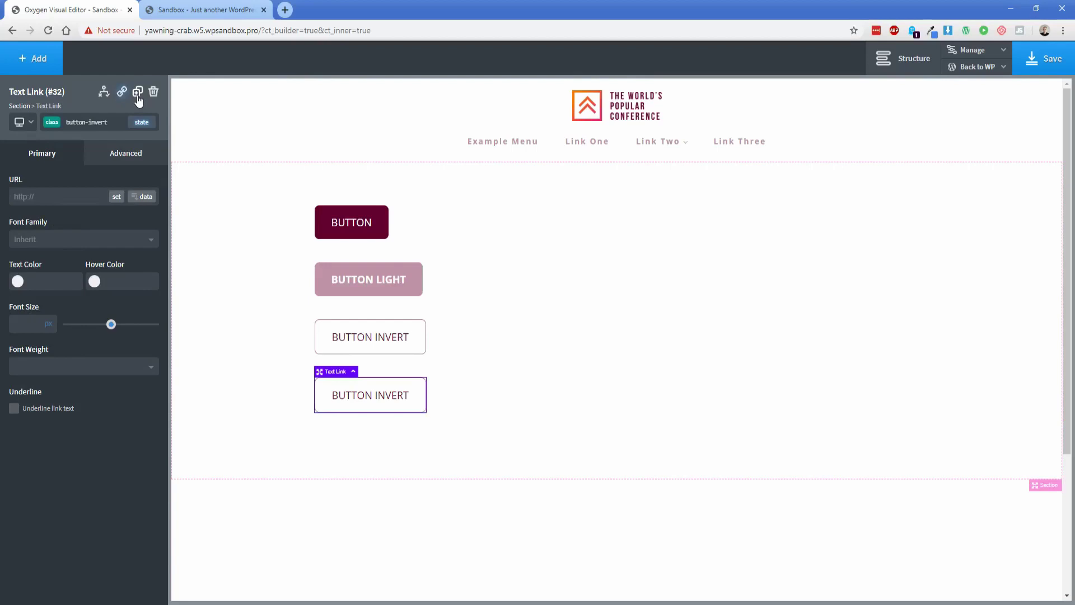
left_click(52, 122)
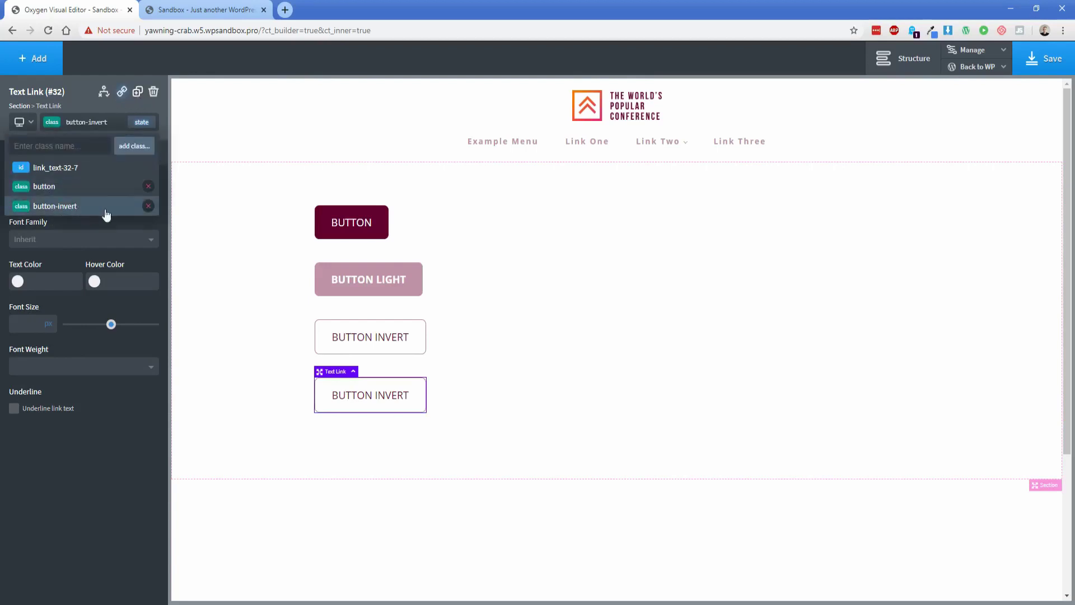
left_click(149, 207)
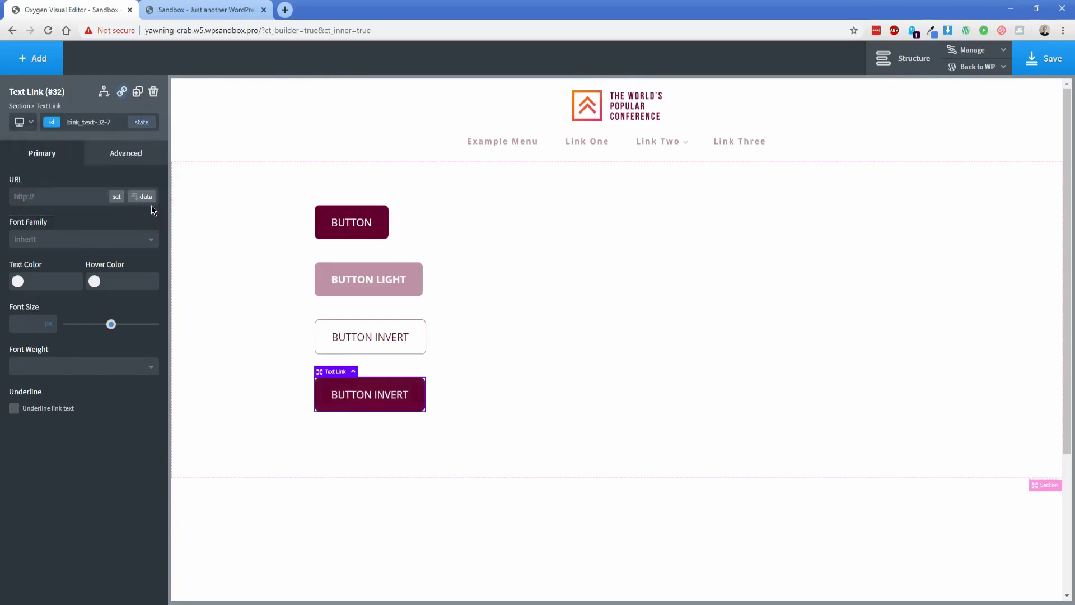
left_click(51, 122)
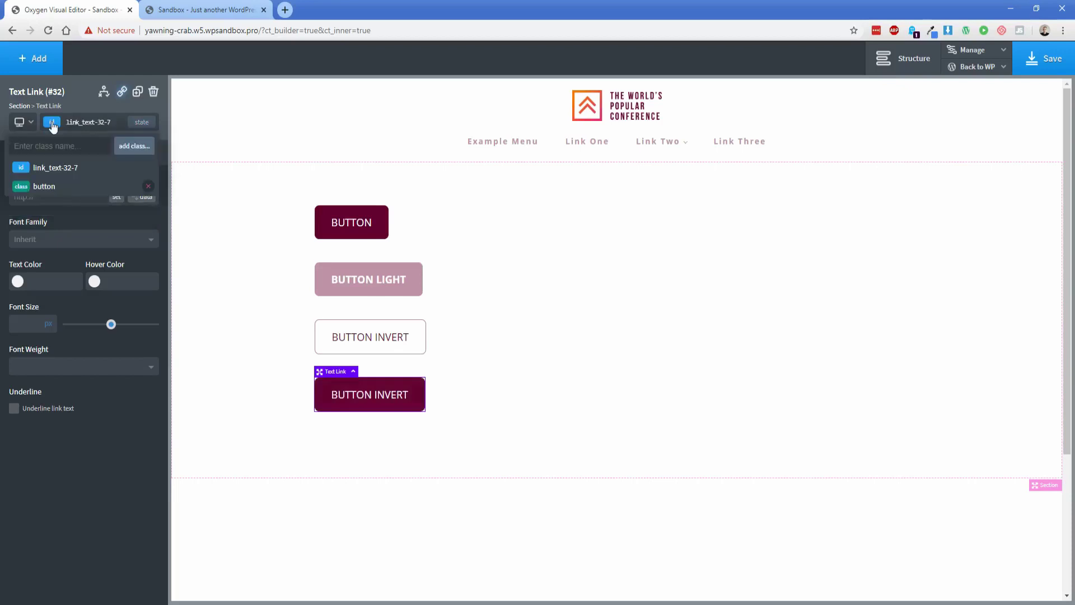
type("button-wide")
key("Return")
left_click(51, 122)
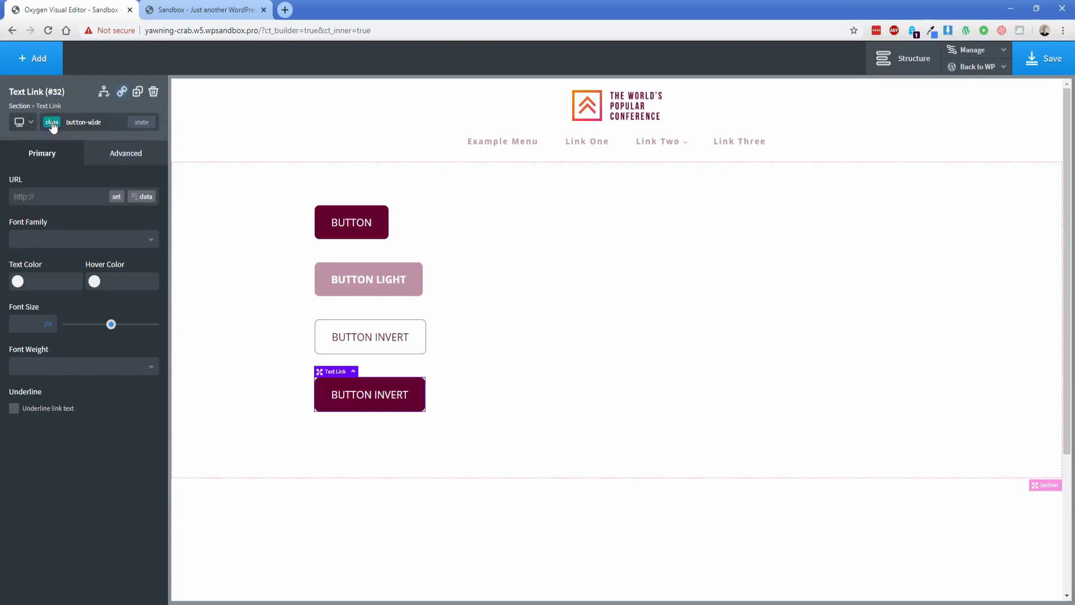
- Set the button-wide class width to 35%
left_click(114, 159)
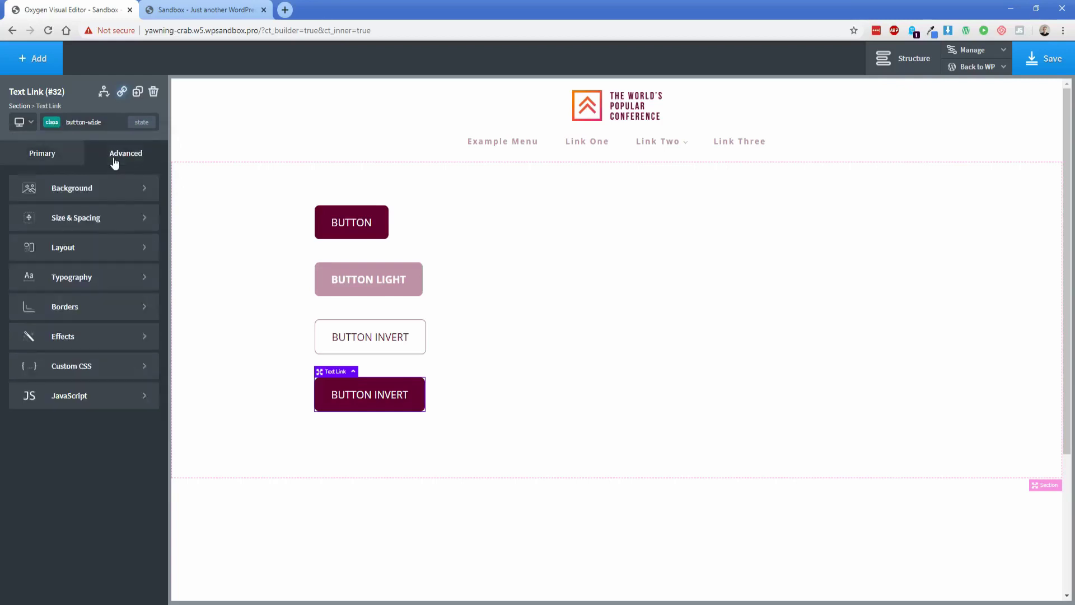
left_click(112, 215)
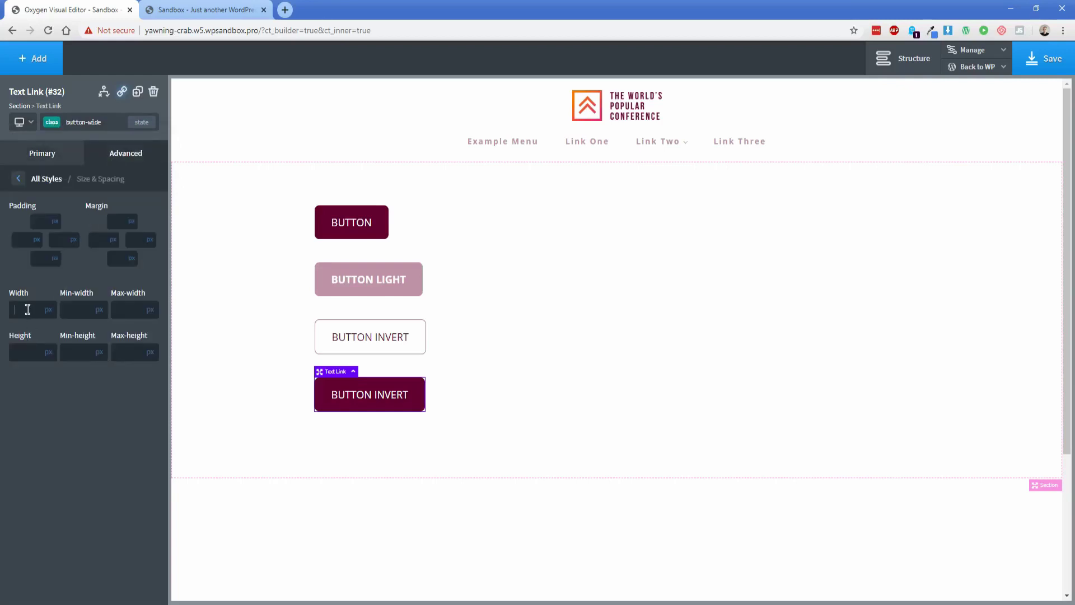
left_click(26, 309)
type("35")
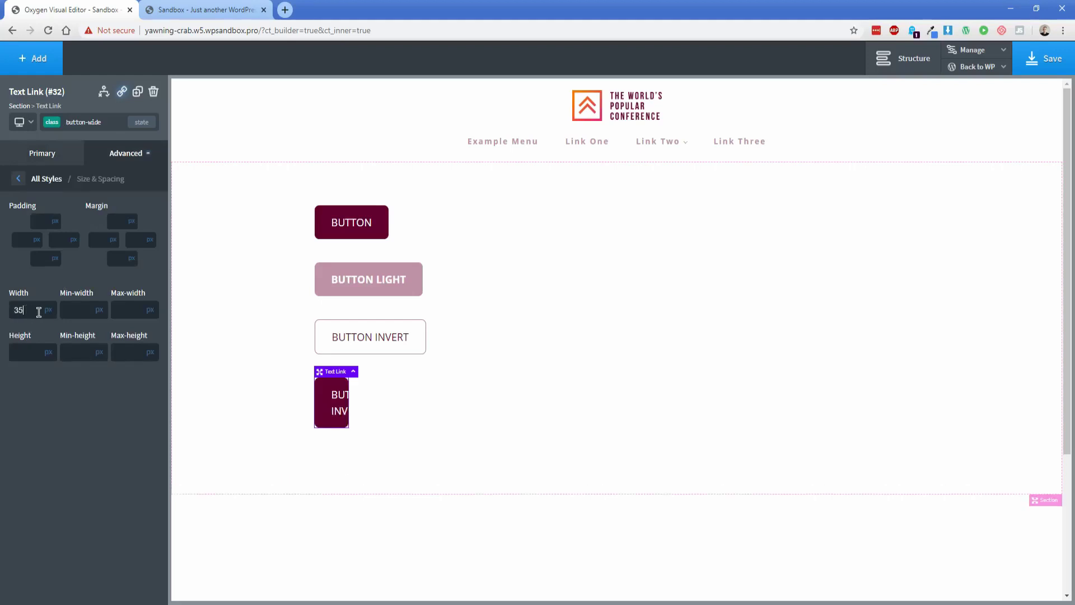
left_click(48, 310)
left_click(52, 308)
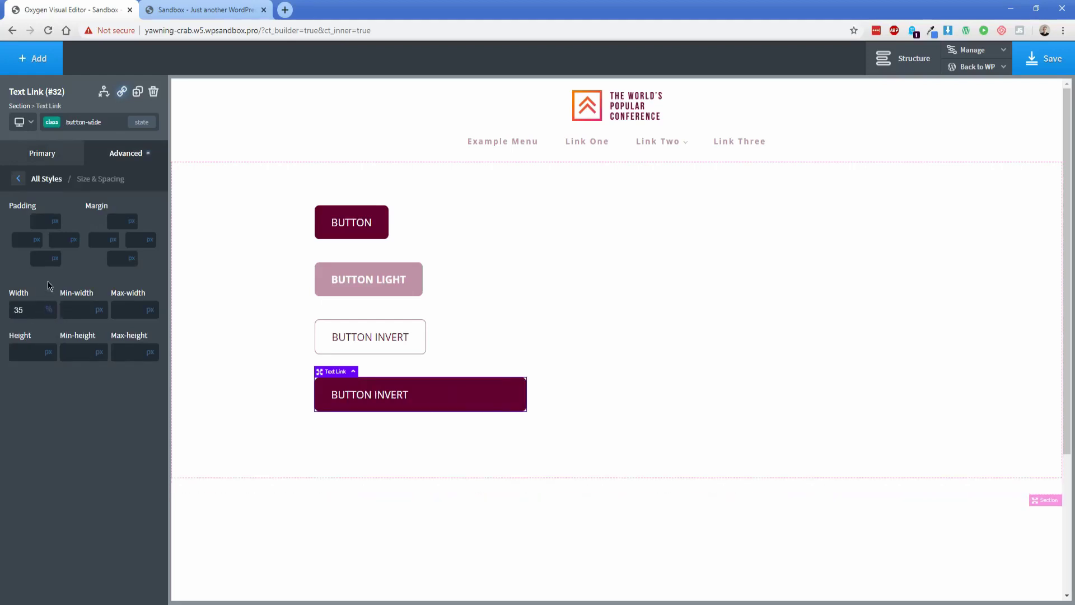
- Centre the button-wide text with 20px font size and 2px letter spacing
left_click(127, 158)
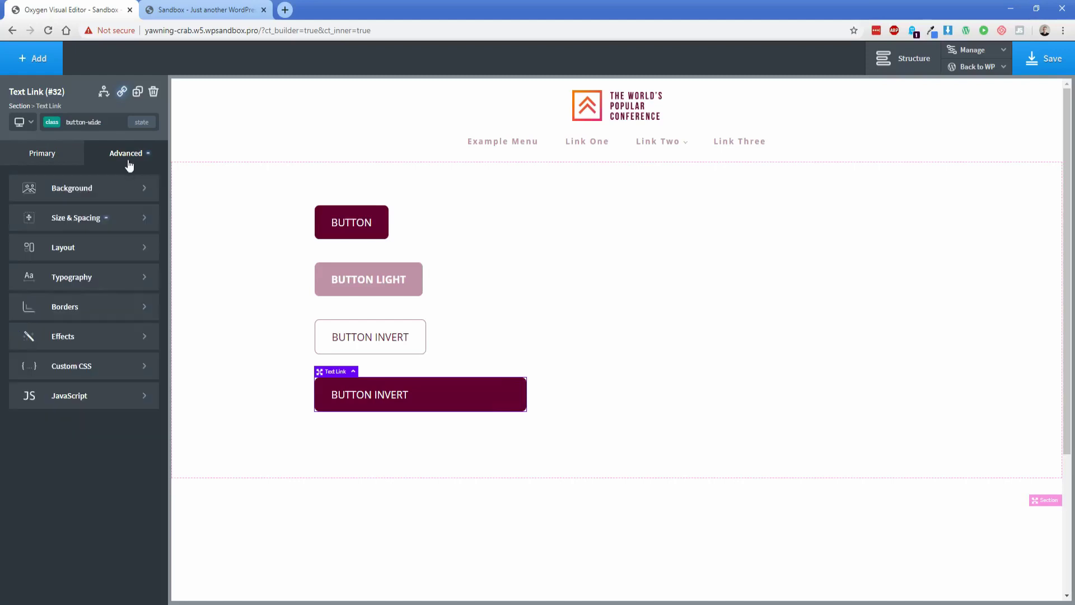
left_click(94, 278)
left_click(68, 356)
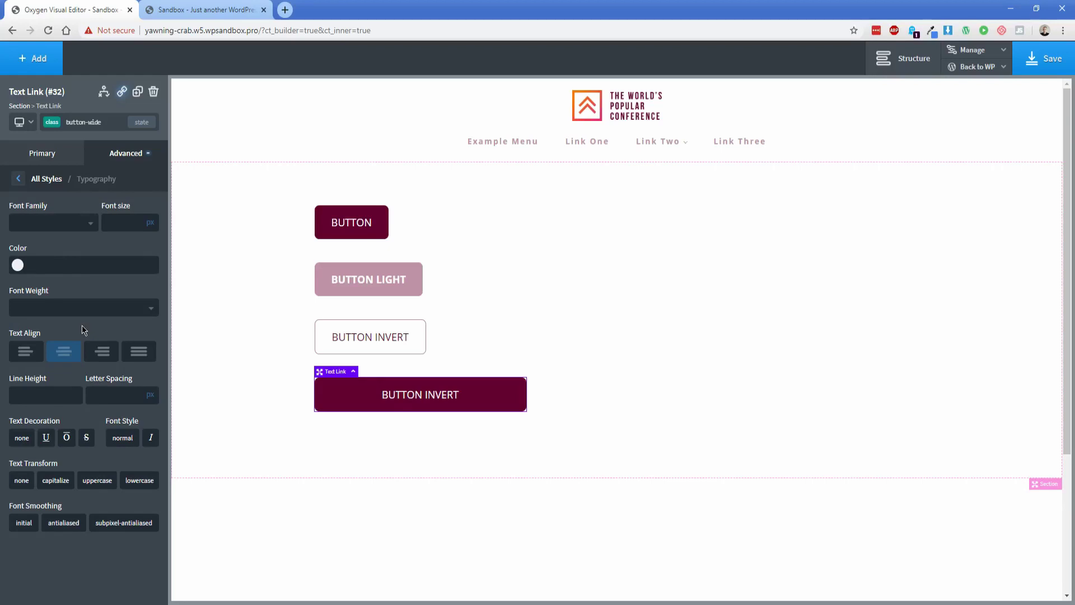
left_click(116, 224)
type("20")
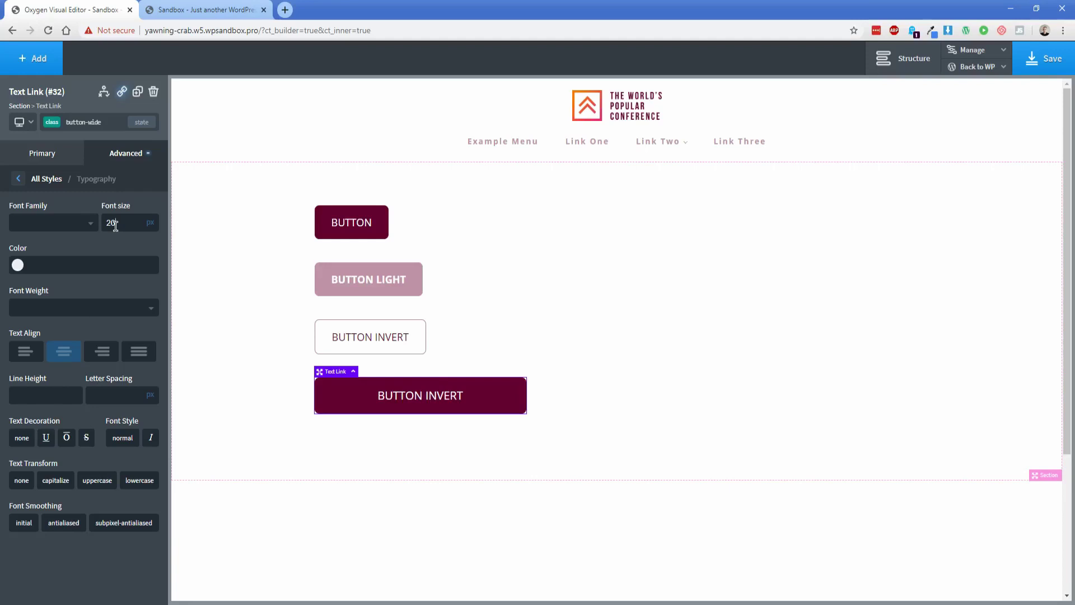
left_click(113, 393)
type("2")
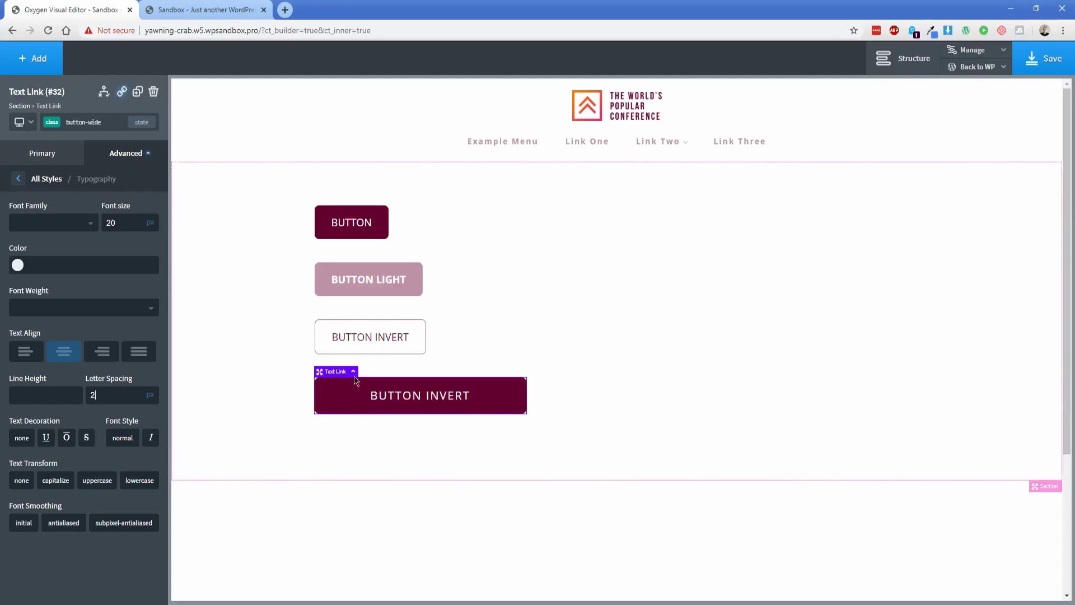
- Save the page and reload the live site to view all four buttons
left_click(1039, 61)
left_click(203, 10)
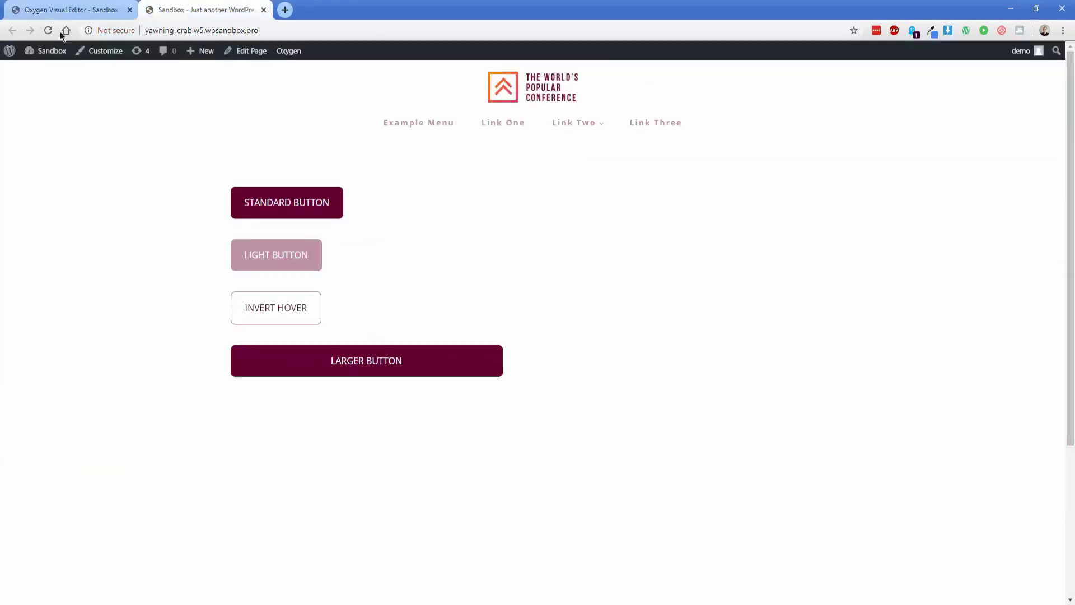
left_click(48, 30)
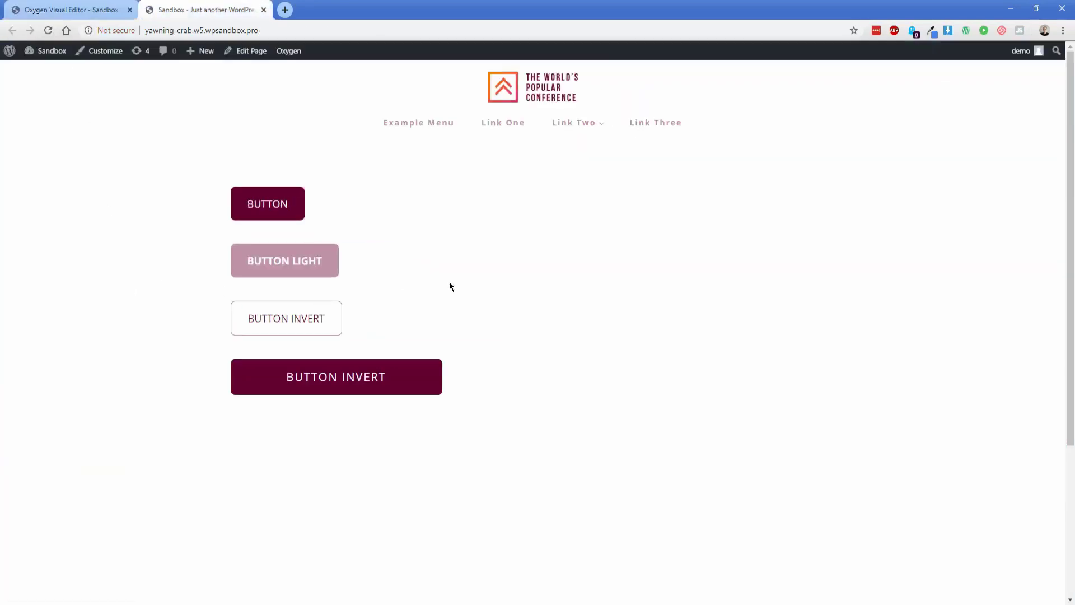